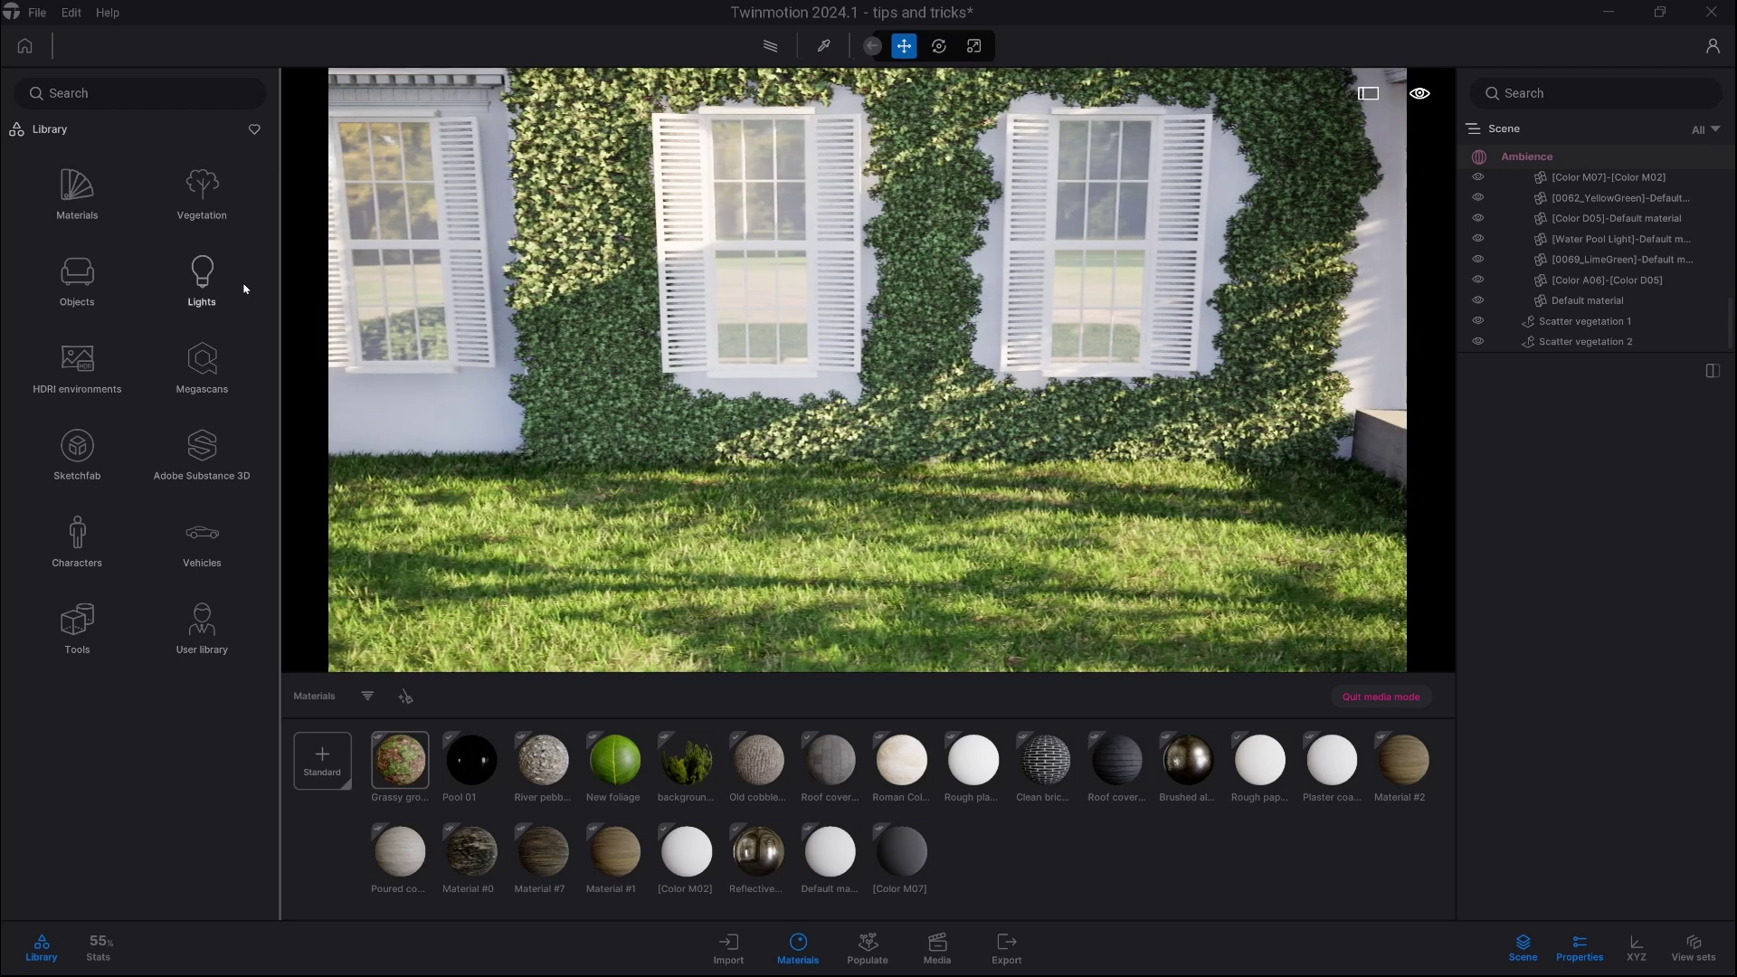
Step: Place a Laurel hedge from the vegetation library's Misc. category on the lawn in front of the house
left_click(210, 201)
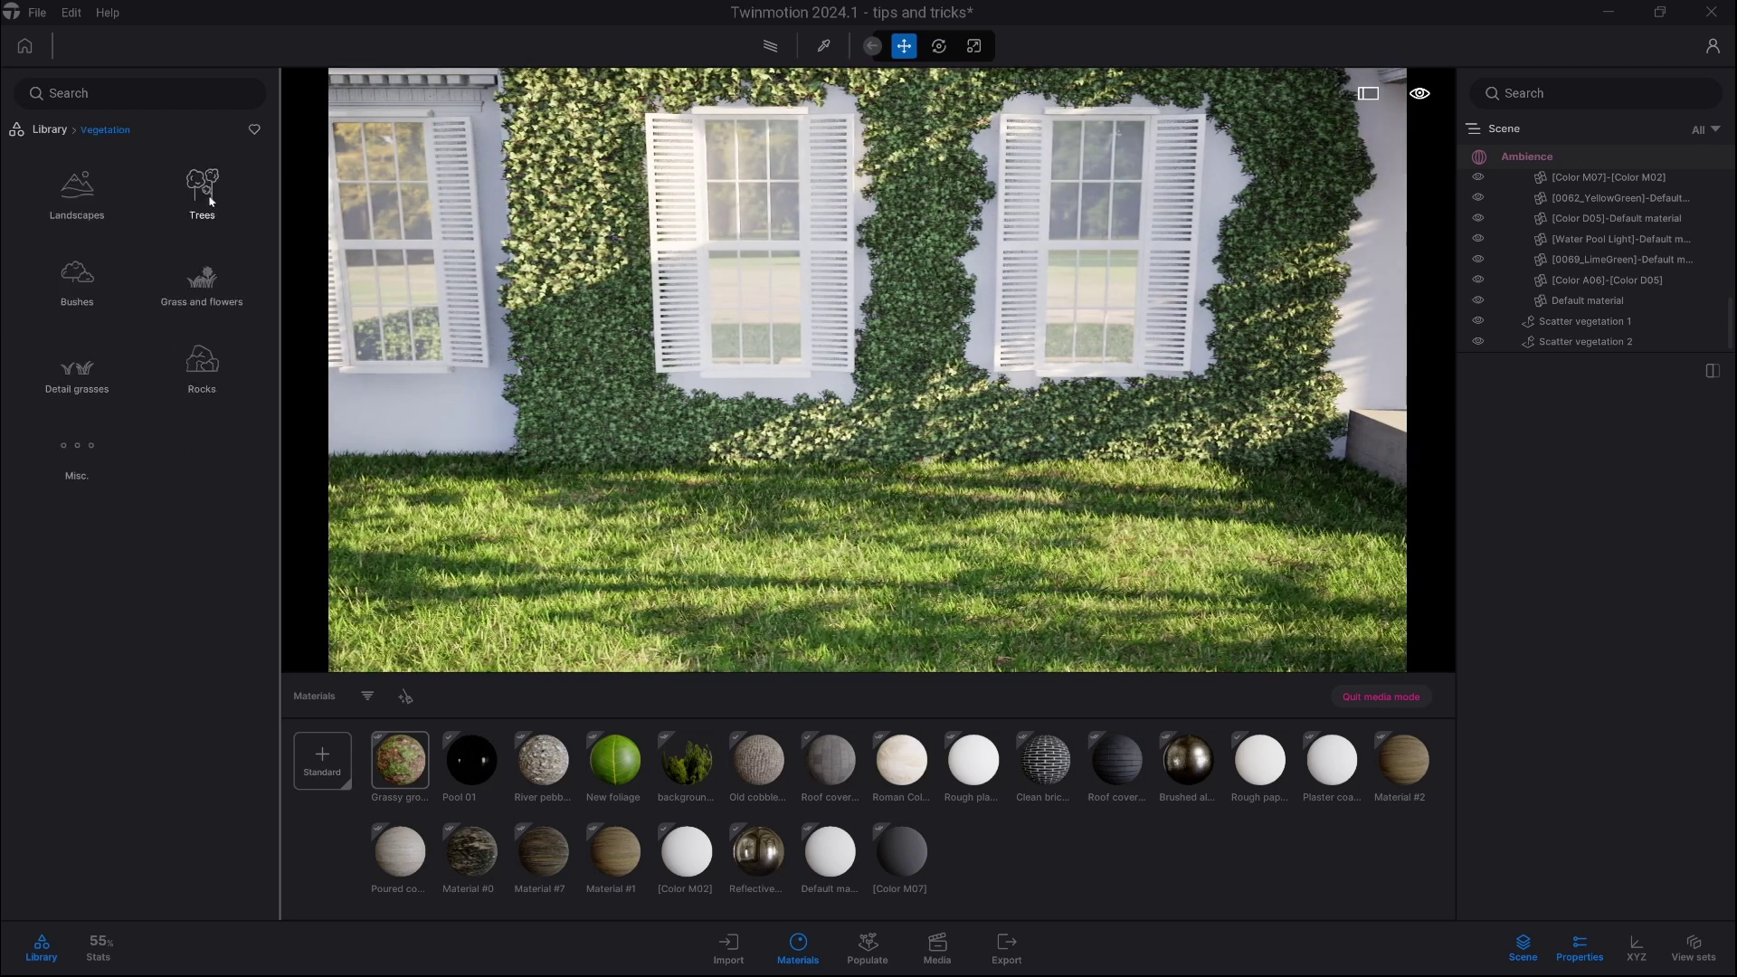
left_click(87, 448)
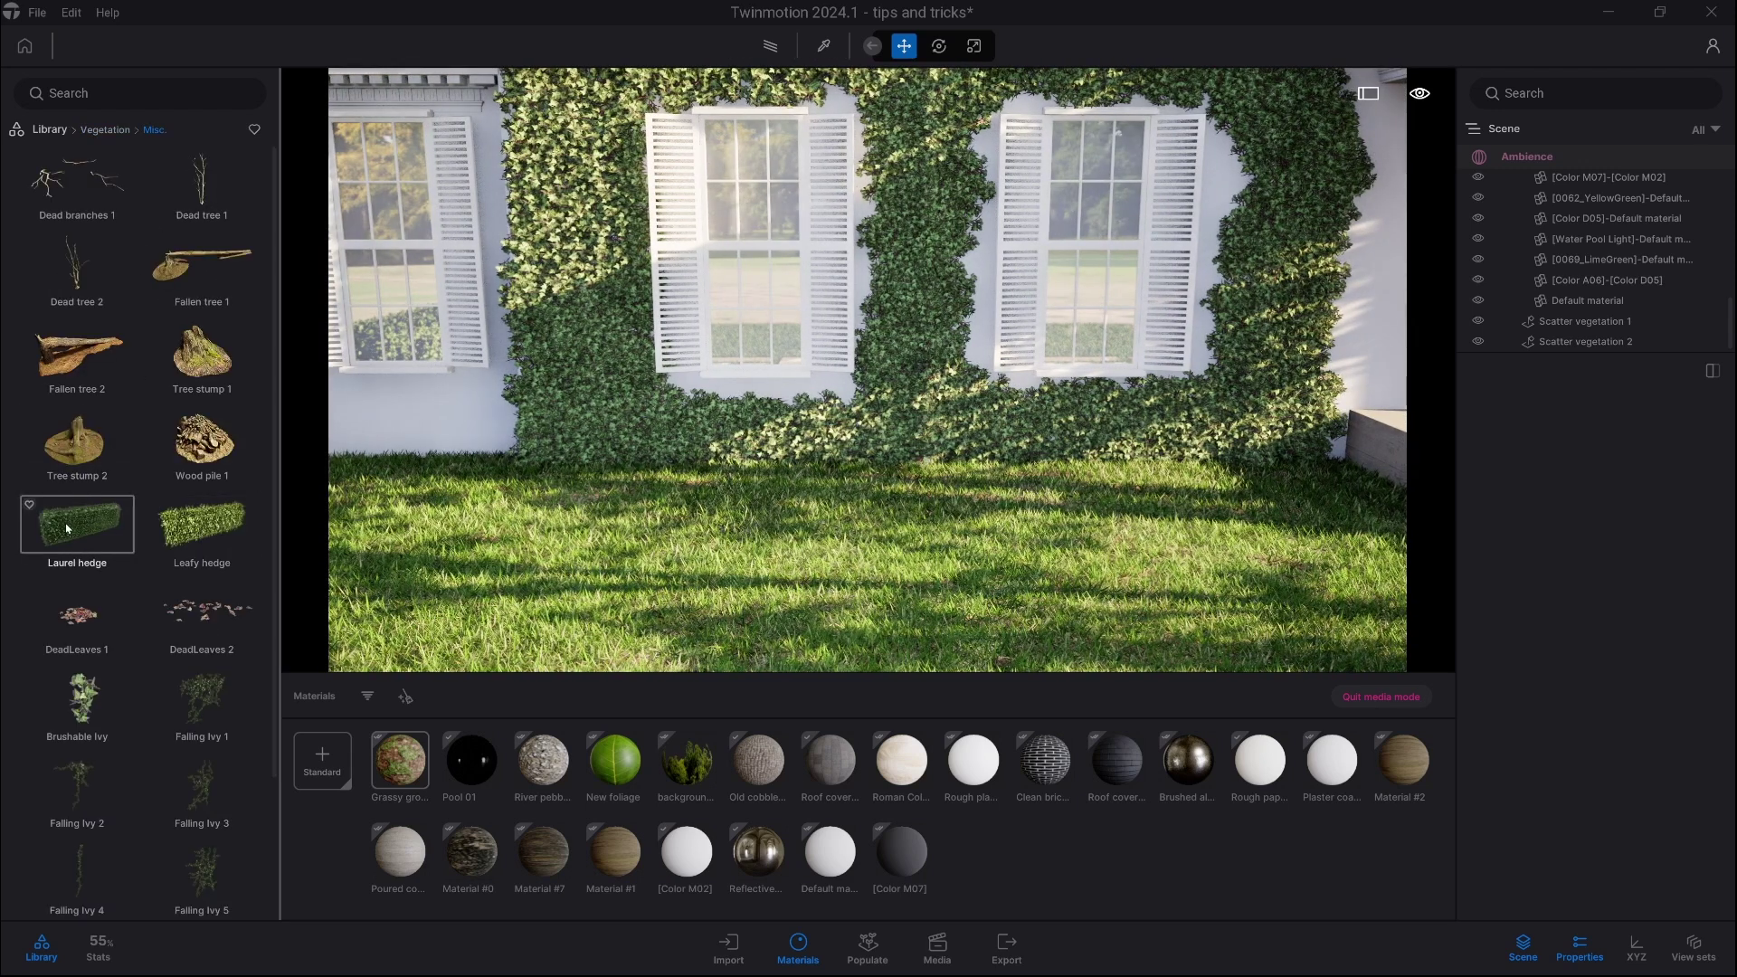
left_click_drag(74, 523, 831, 599)
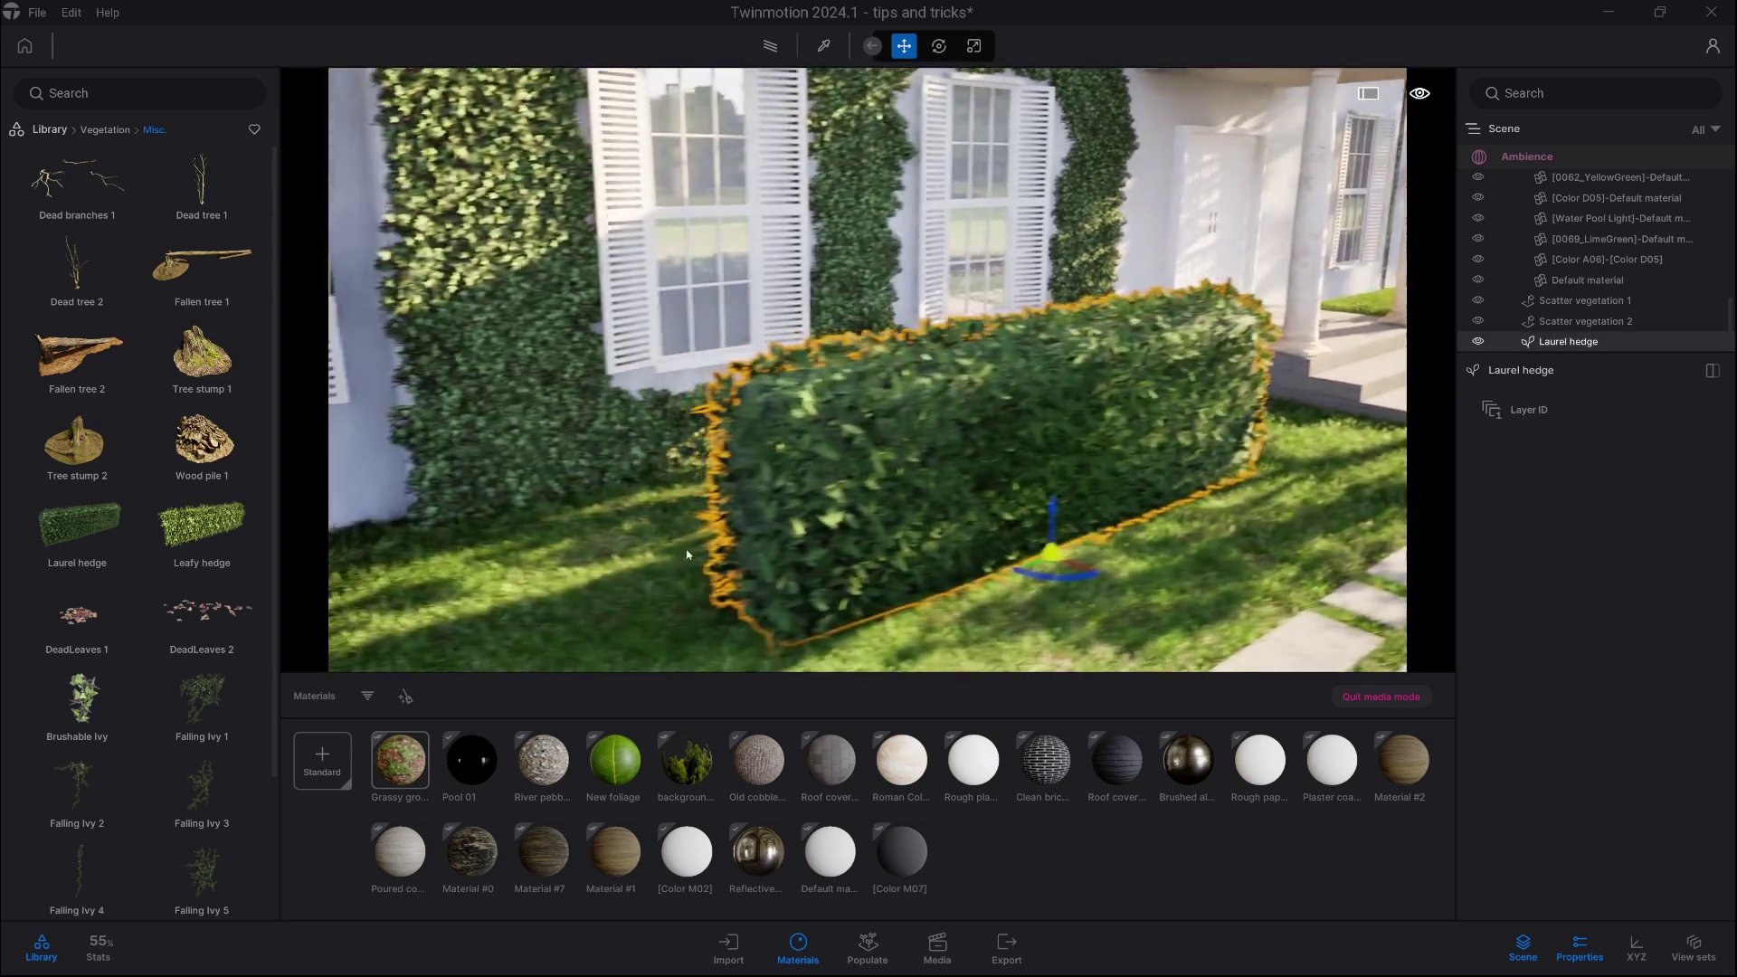
Step: Delete the Laurel hedge from the lawn
key("Escape")
right_click_drag(893, 517, 1004, 525)
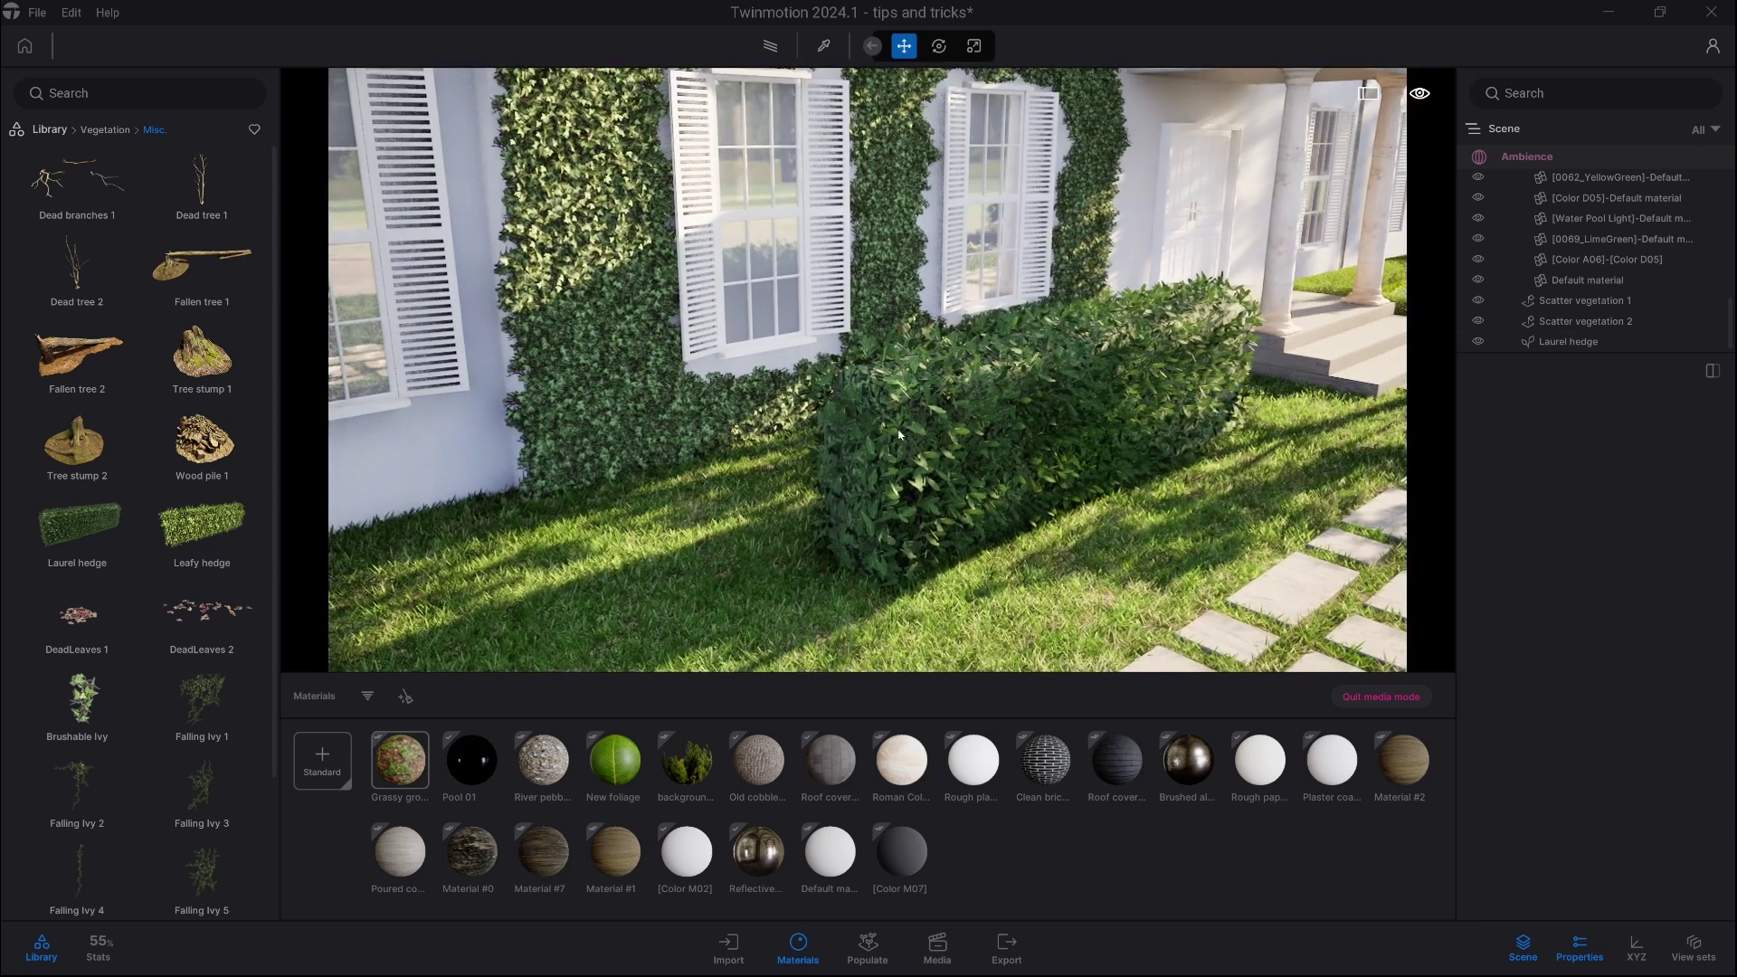
left_click(898, 434)
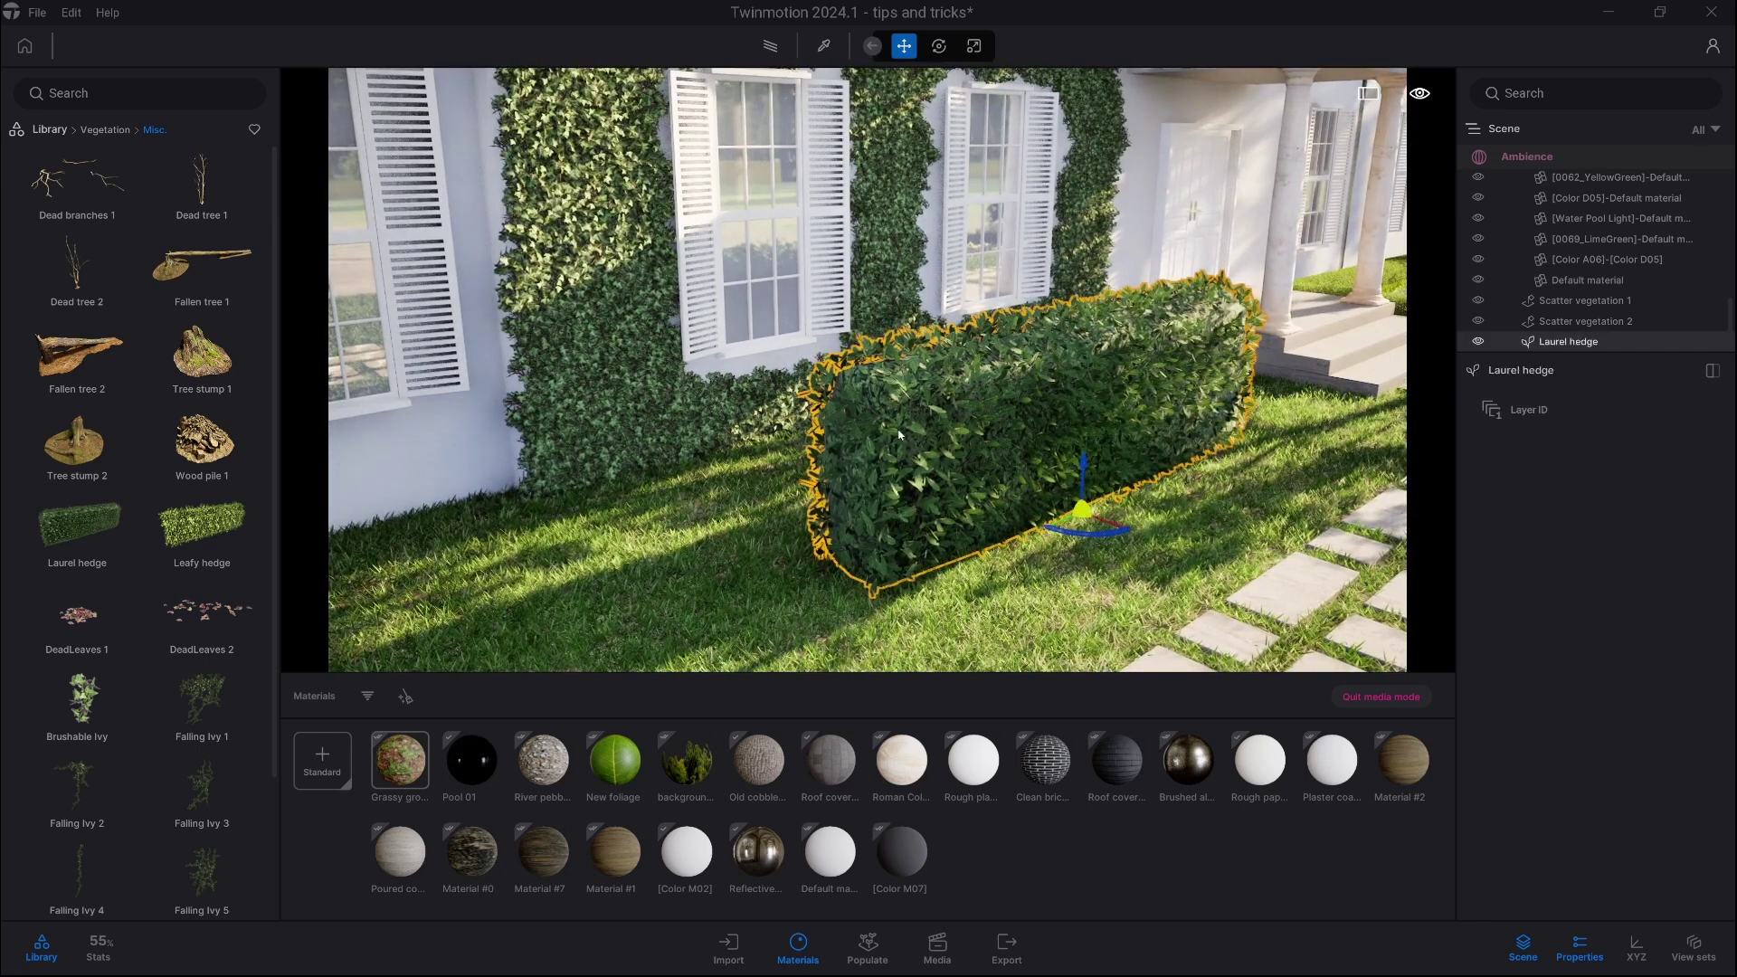
key("Delete")
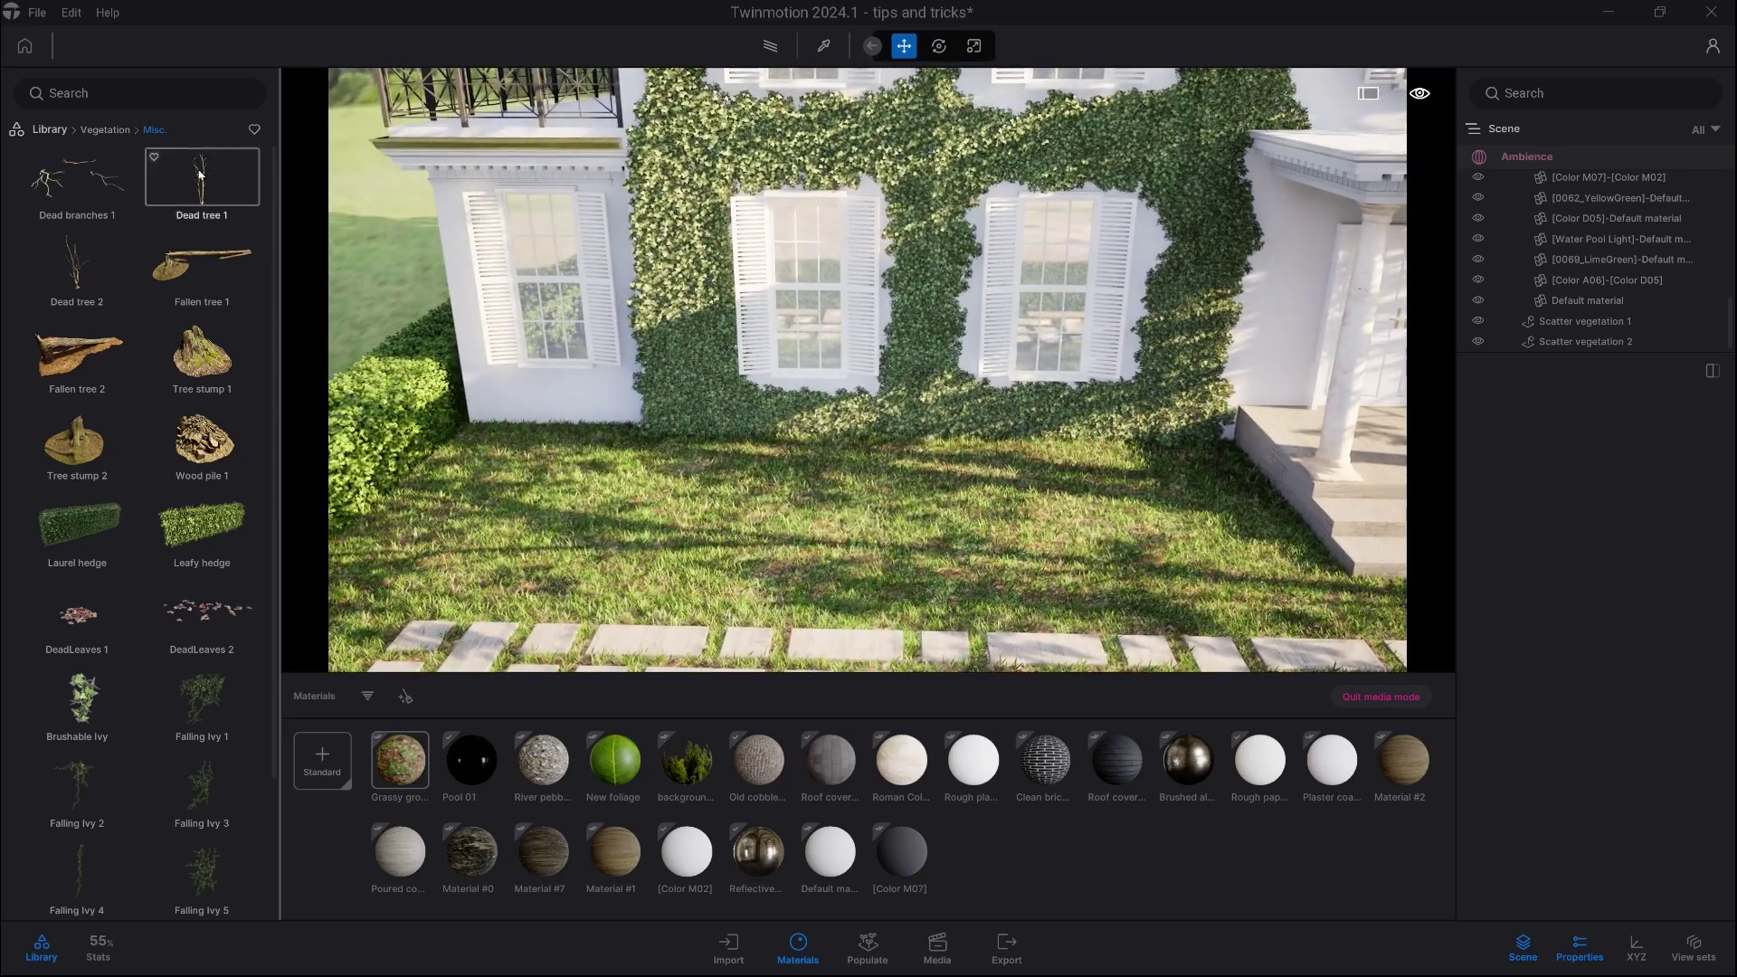
Step: Draw a populate Spacing path along the base of the ivy-covered wall, curving around the corner beside the porch steps
left_click(870, 952)
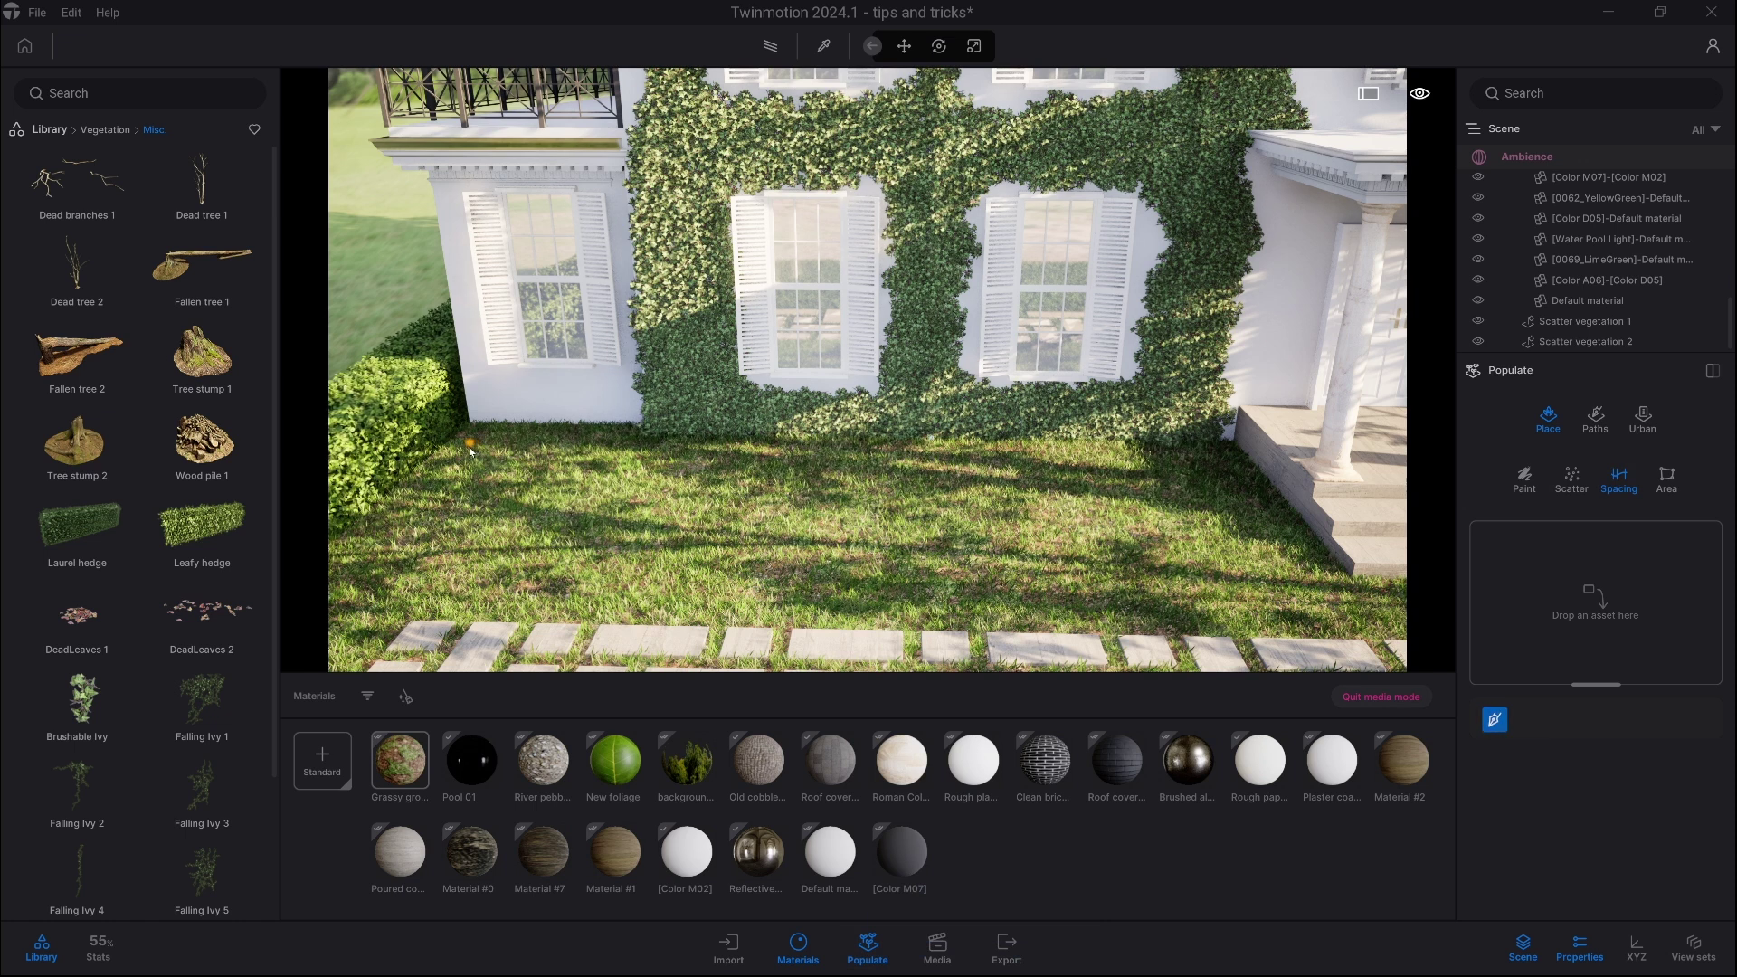
left_click_drag(1011, 472, 1225, 475)
left_click(1319, 607)
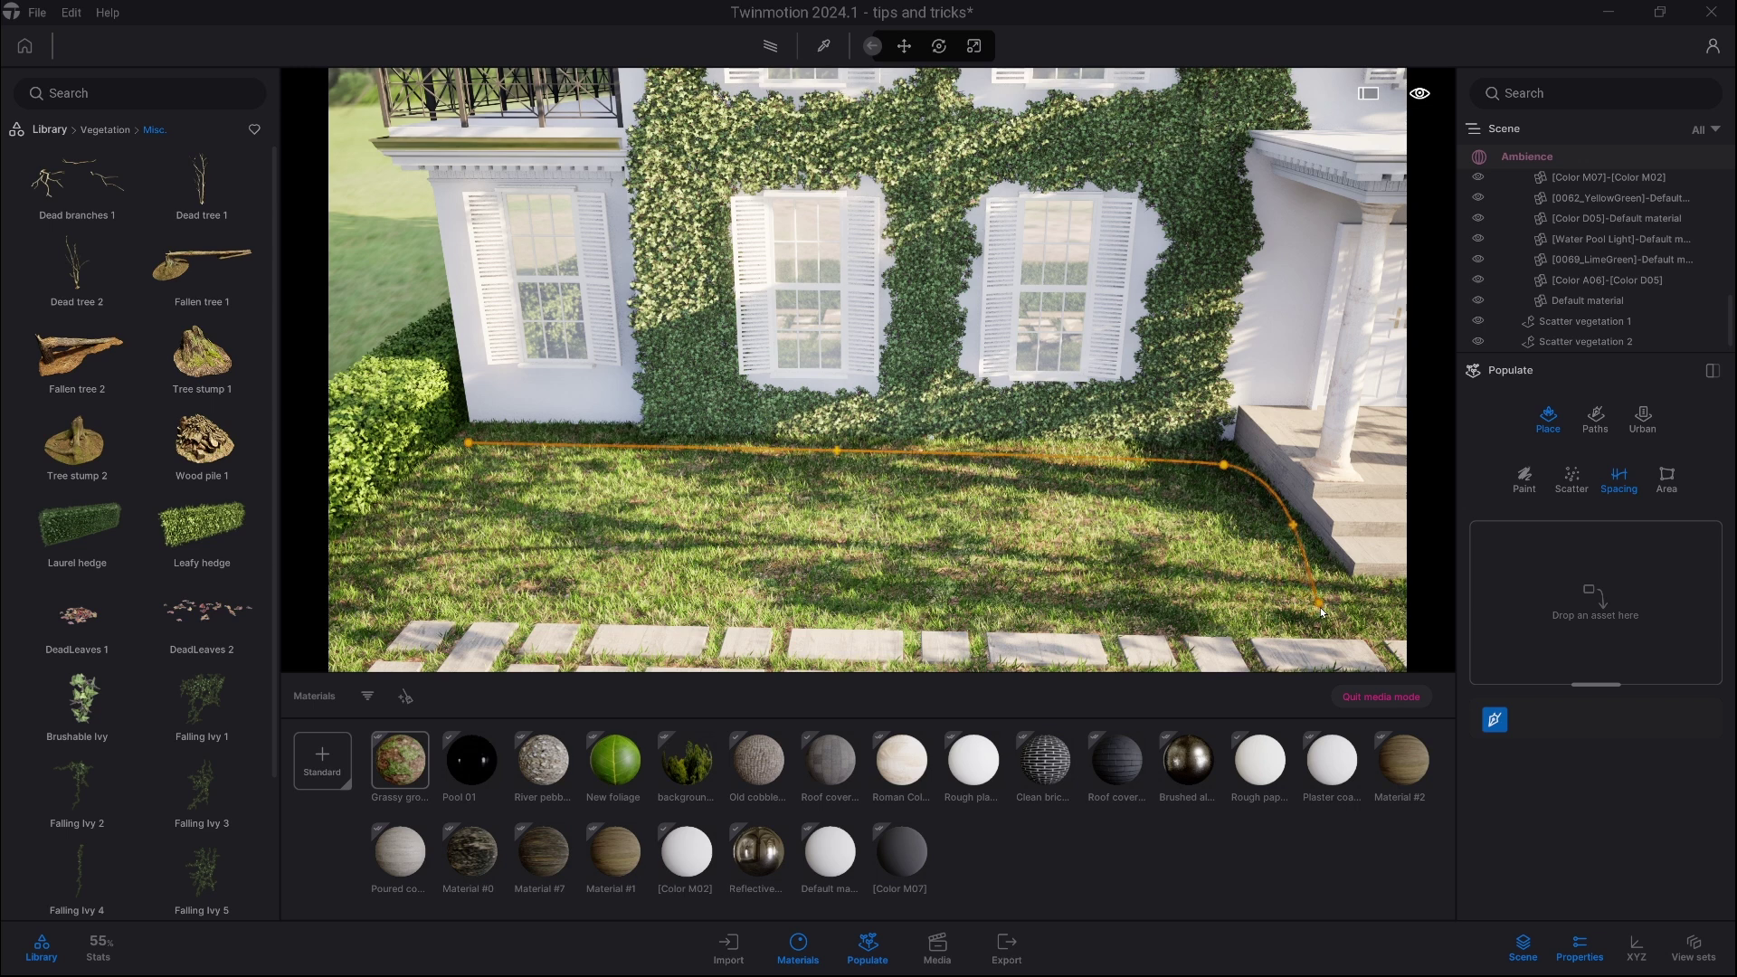
key("d")
key("Escape")
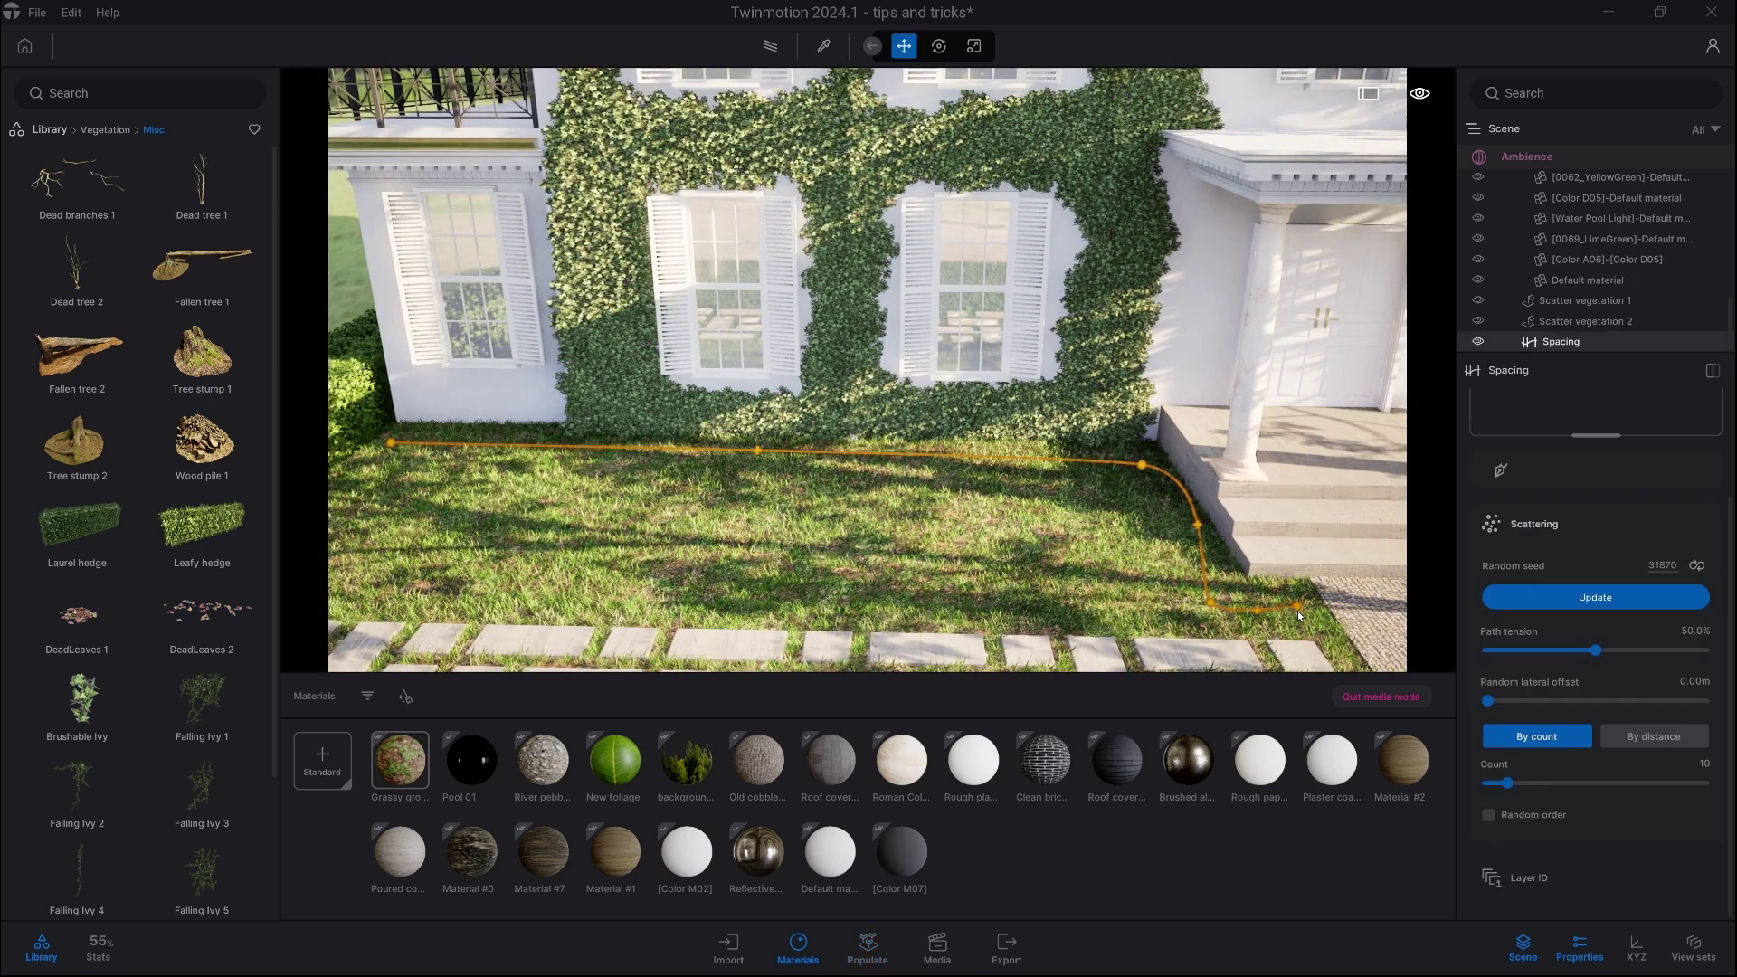
Step: Add the Boxwood collection from the Megascans 3D plants, Garden Plant, Flowerless category to the spacing path
right_click_drag(1067, 525, 1176, 525)
key("a")
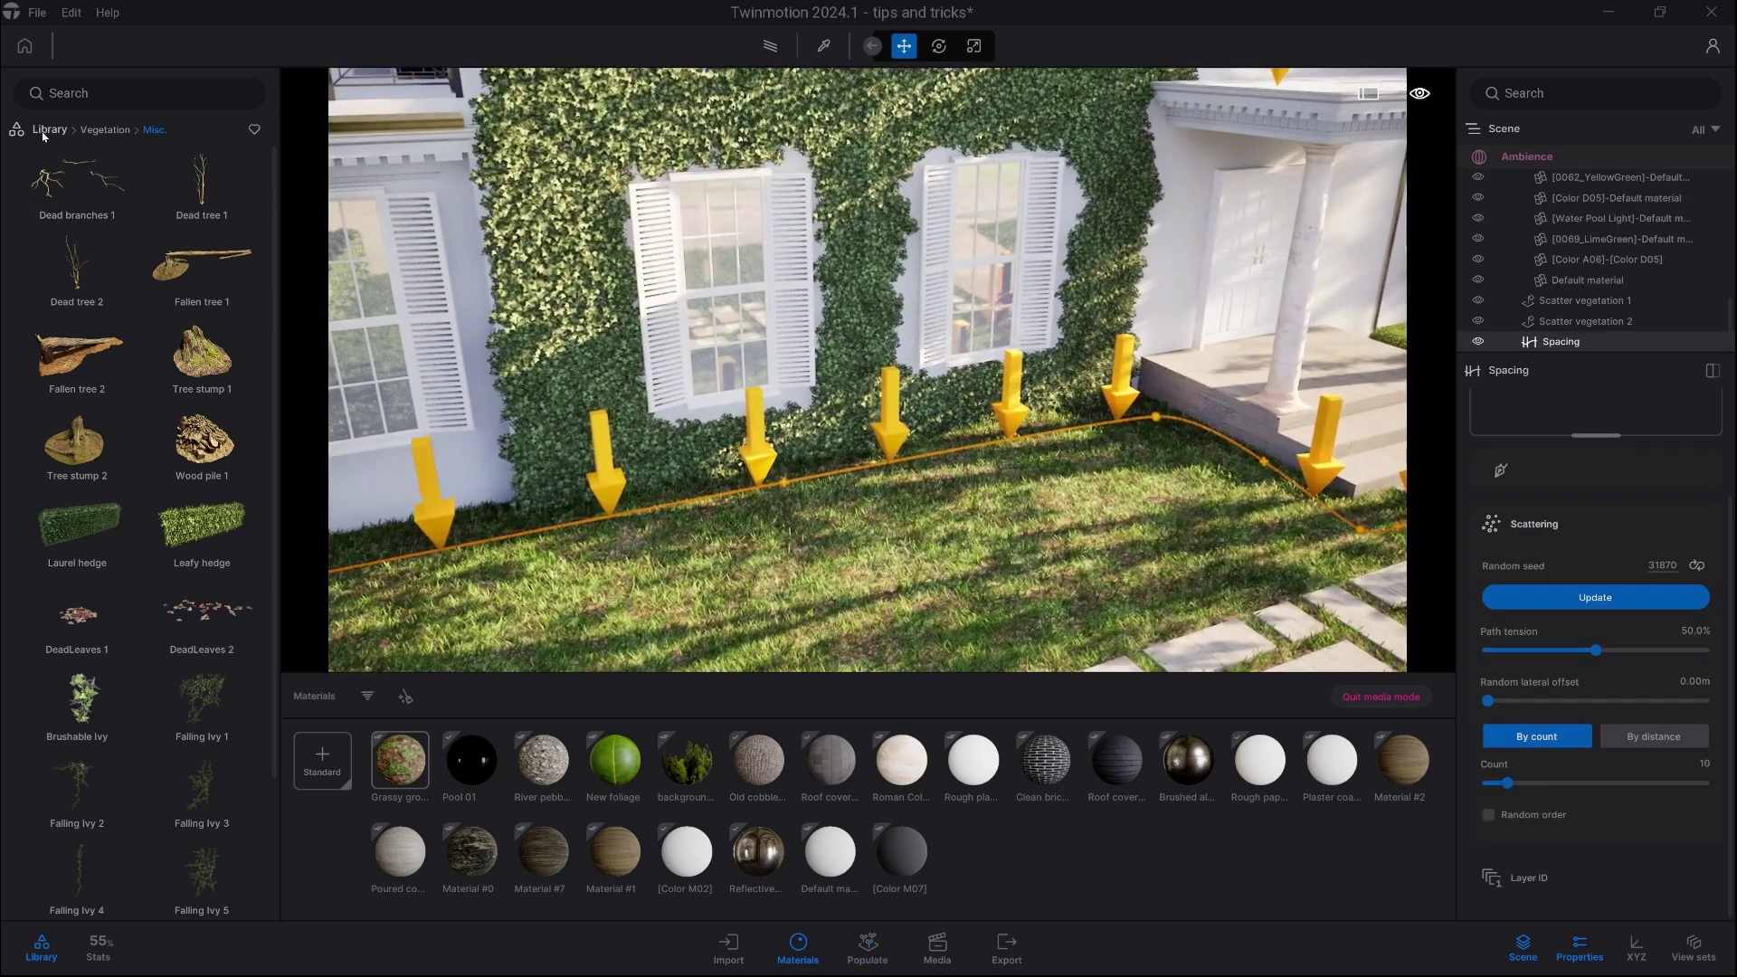
left_click(44, 132)
key("a")
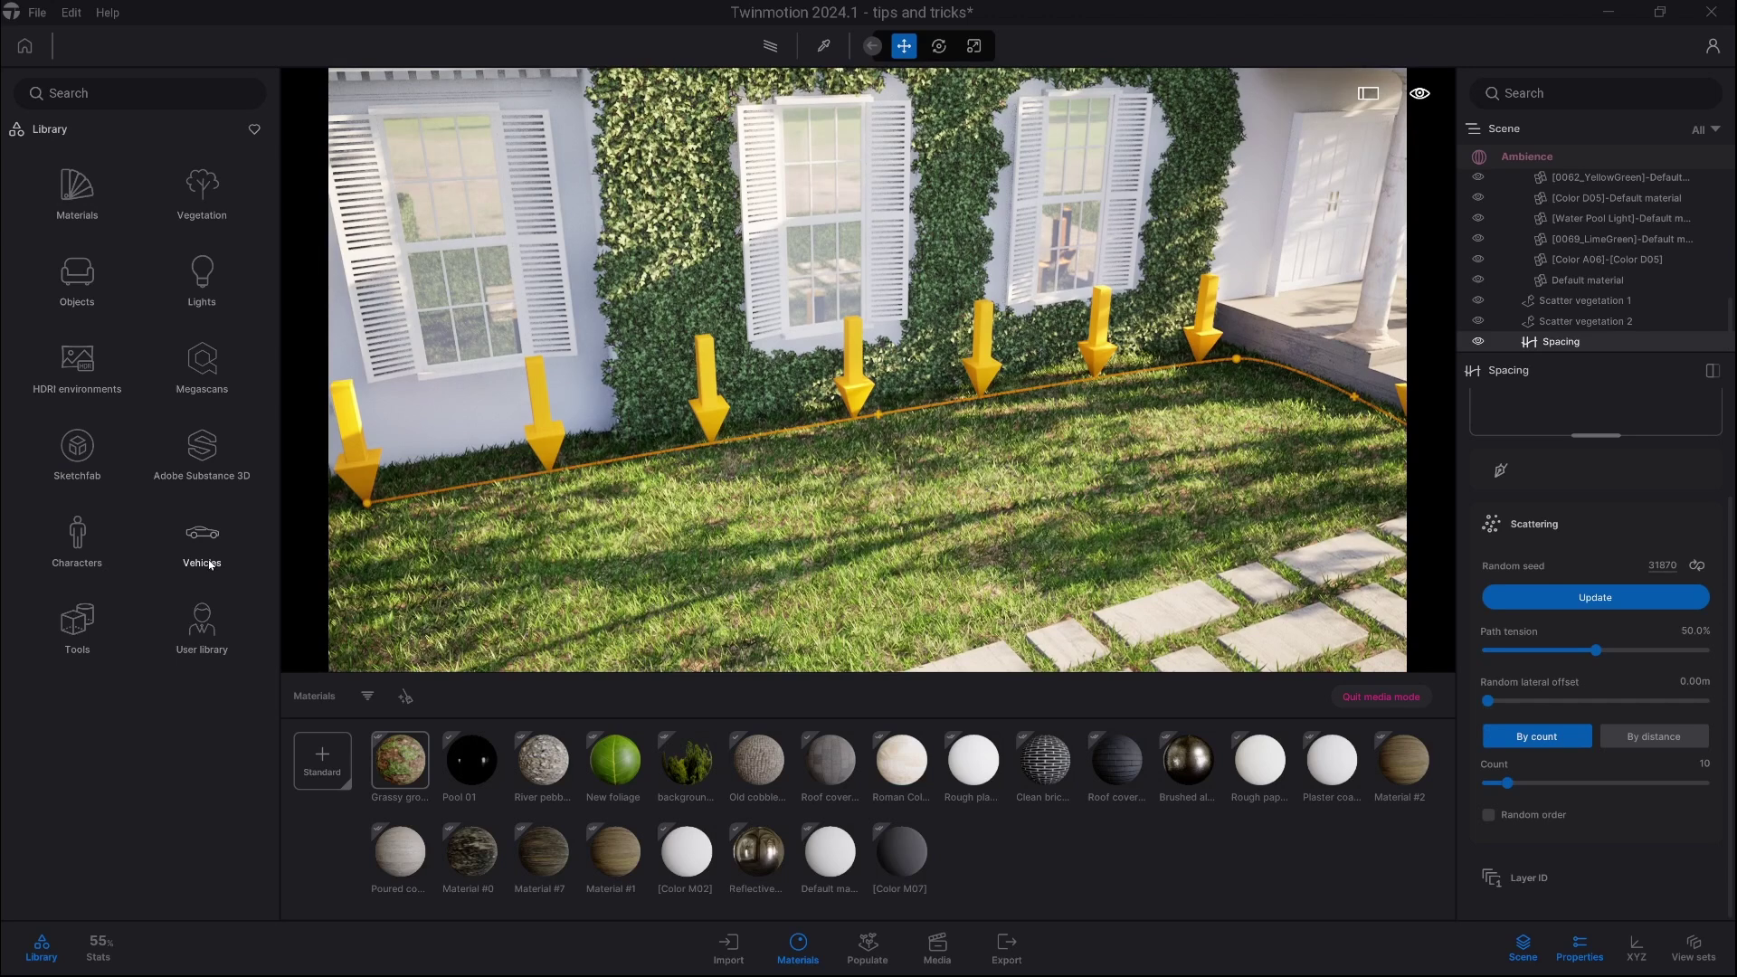
left_click(195, 379)
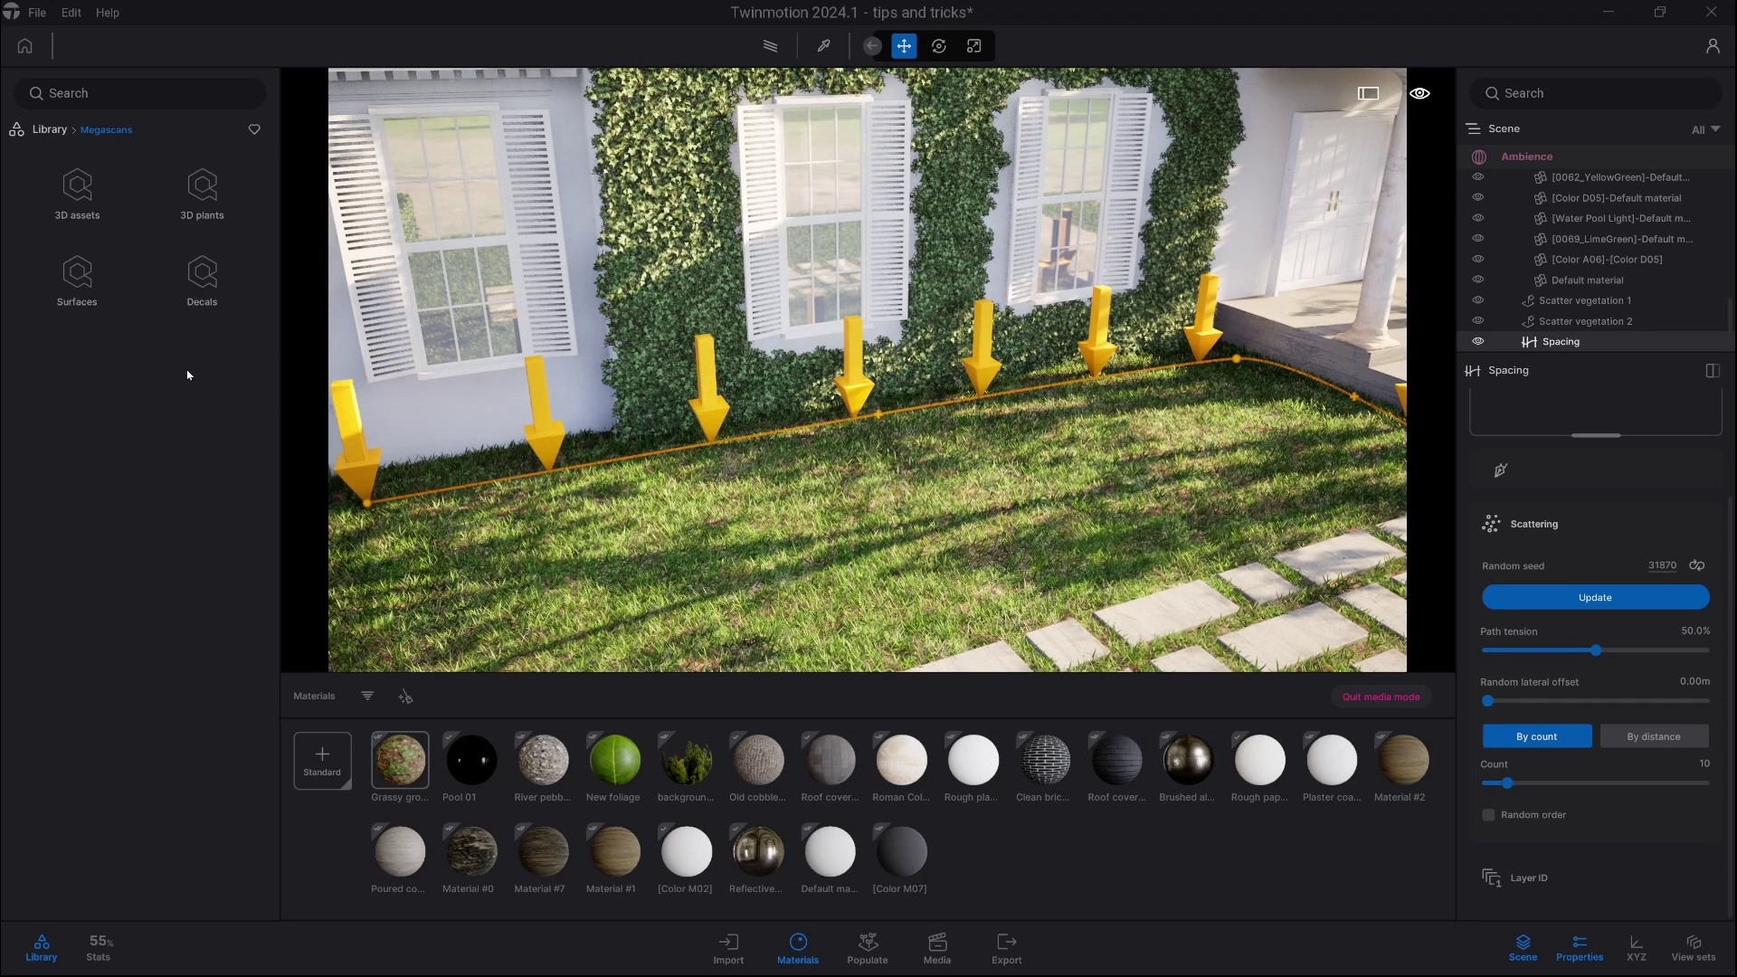
left_click(203, 190)
left_click(77, 191)
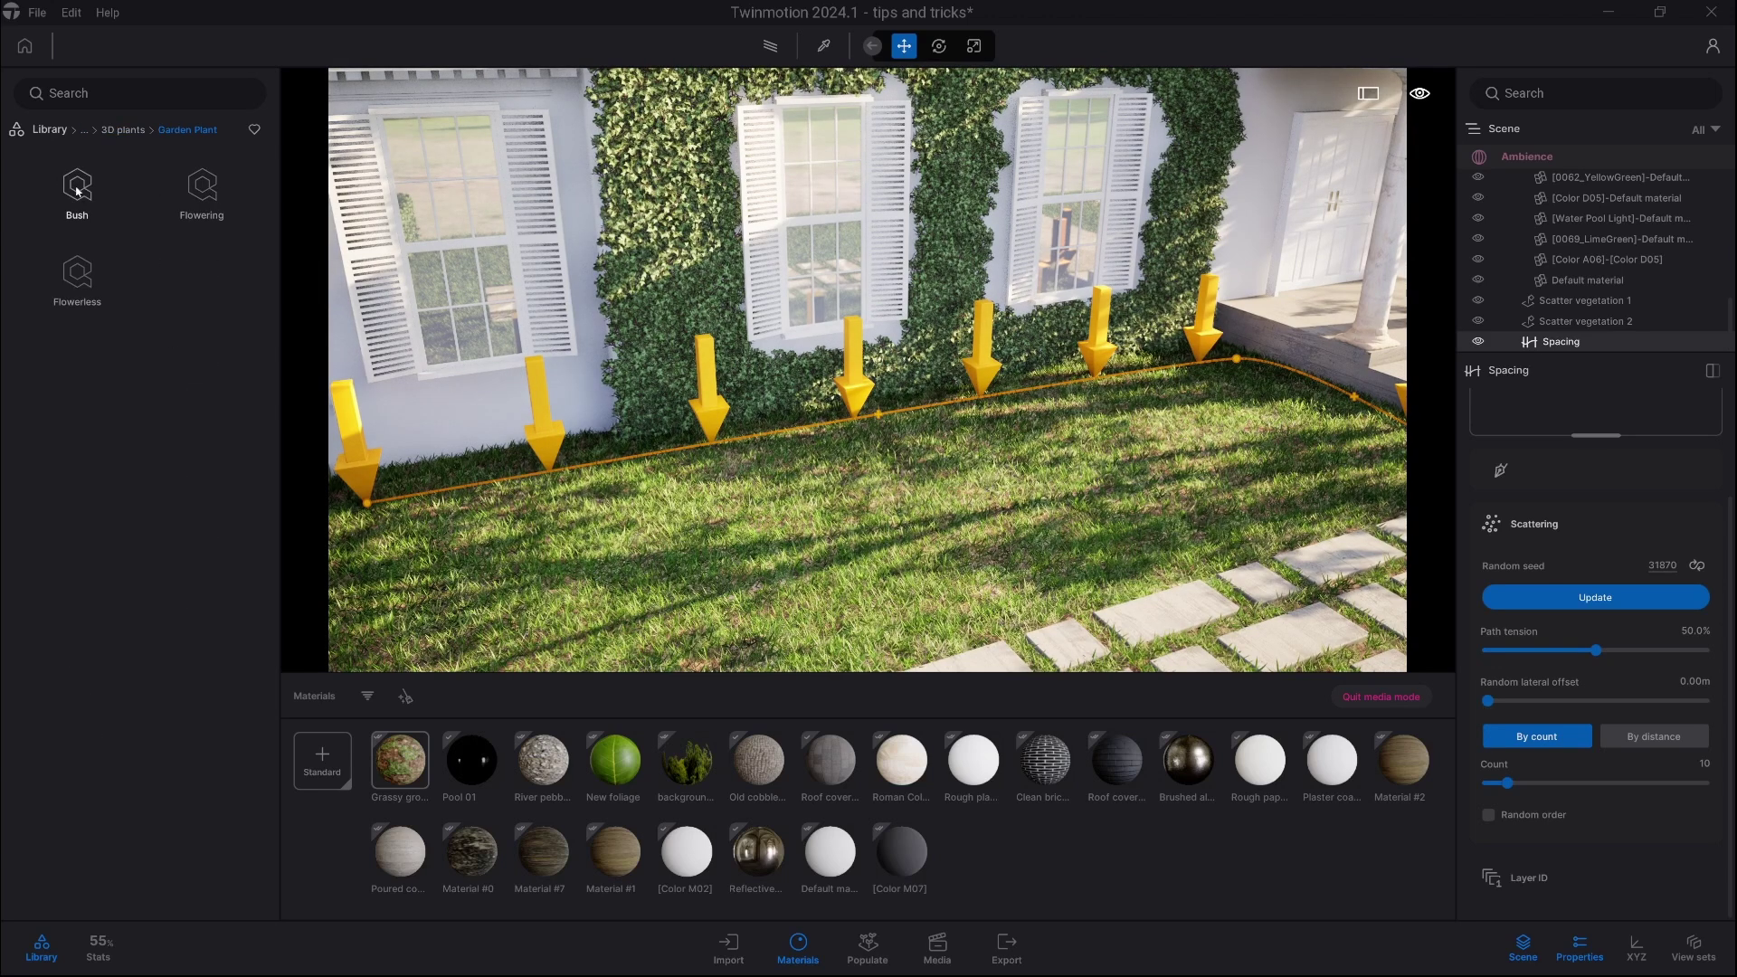
left_click(84, 299)
left_click(184, 192)
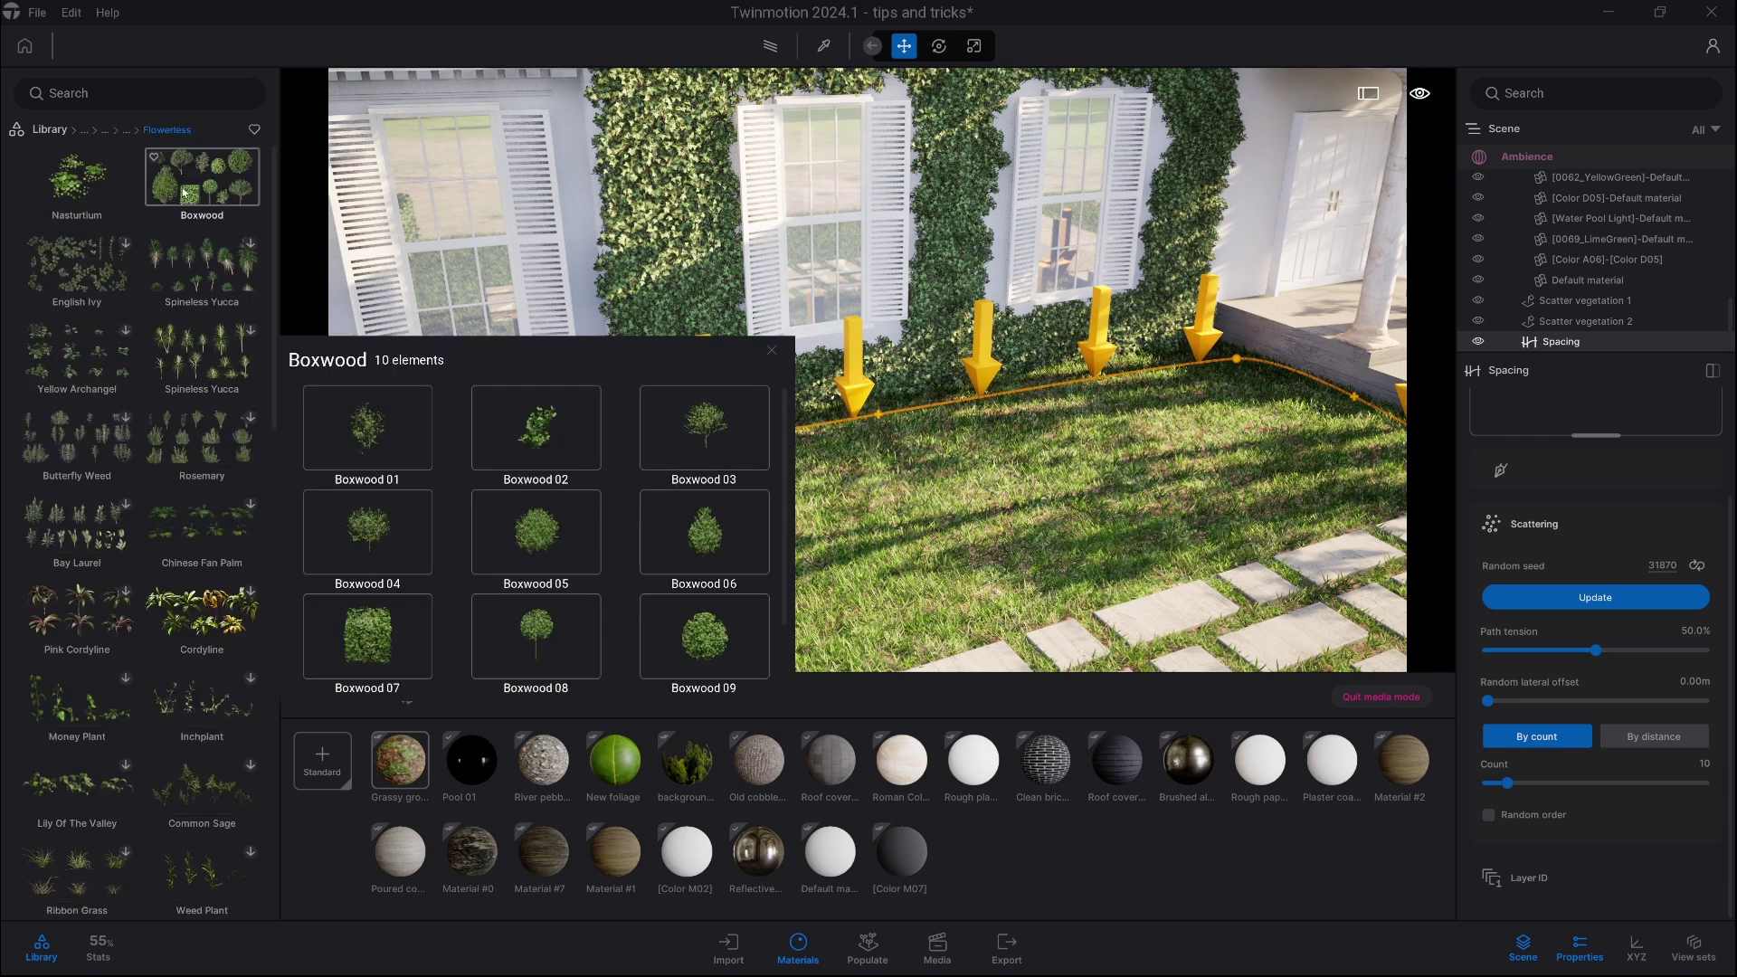
left_click_drag(181, 186, 1077, 933)
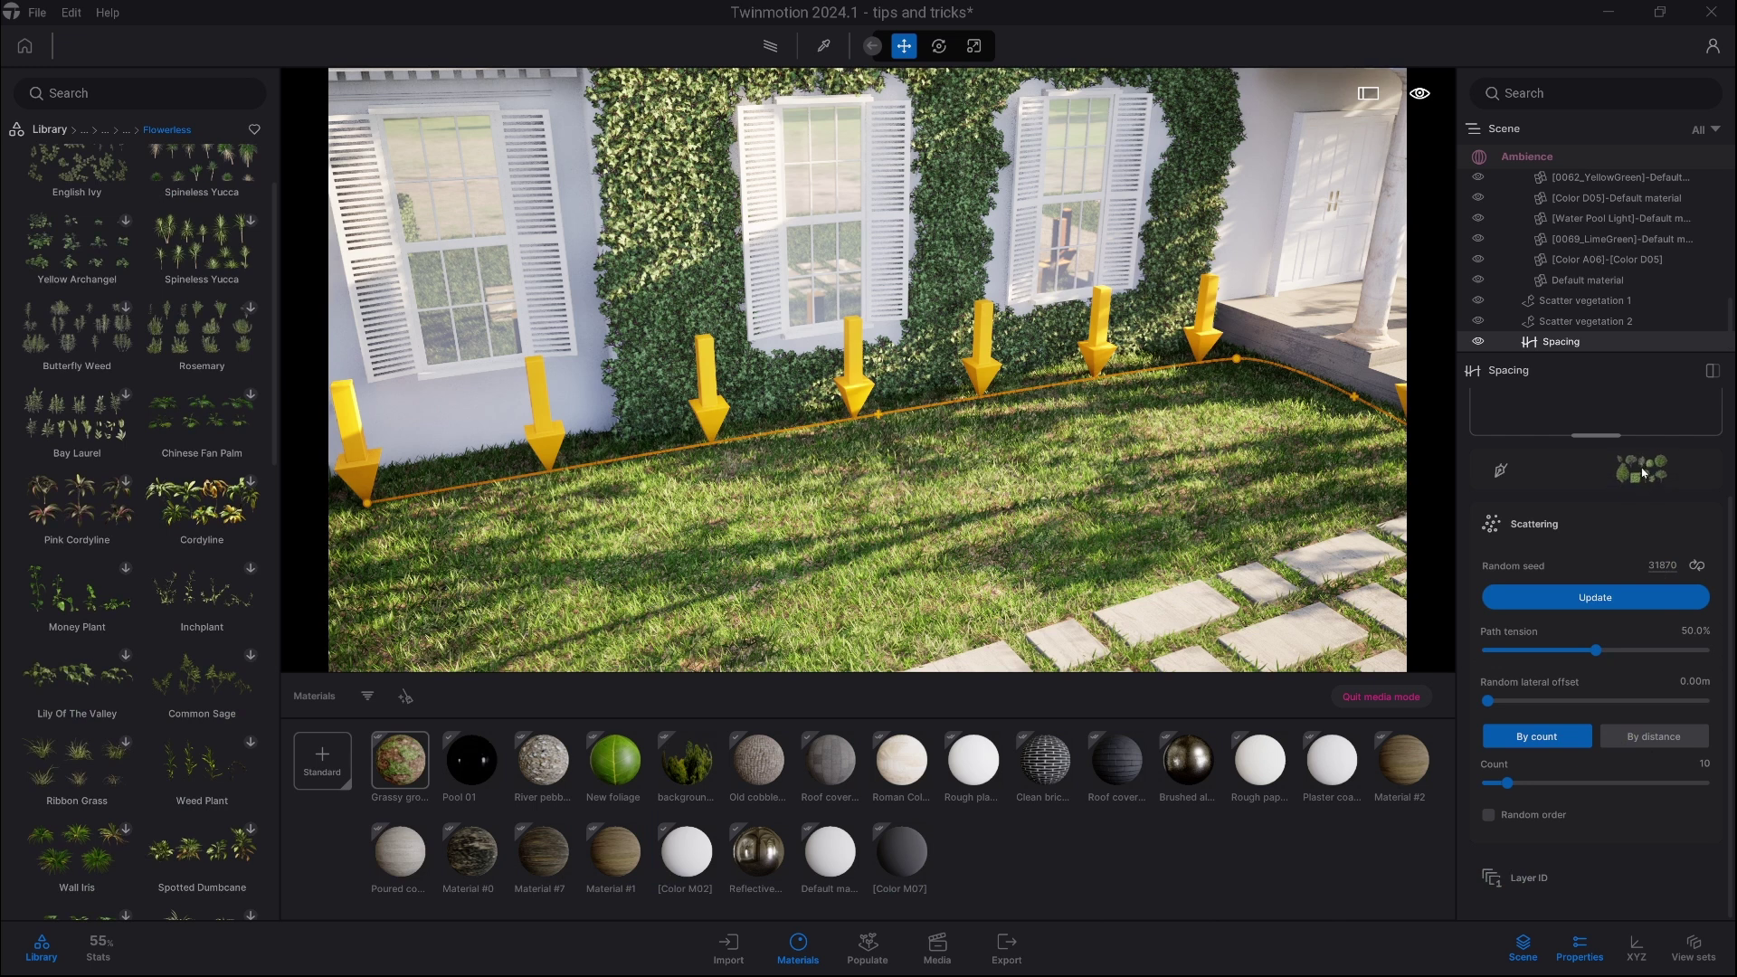
left_click_drag(1606, 416, 1607, 418)
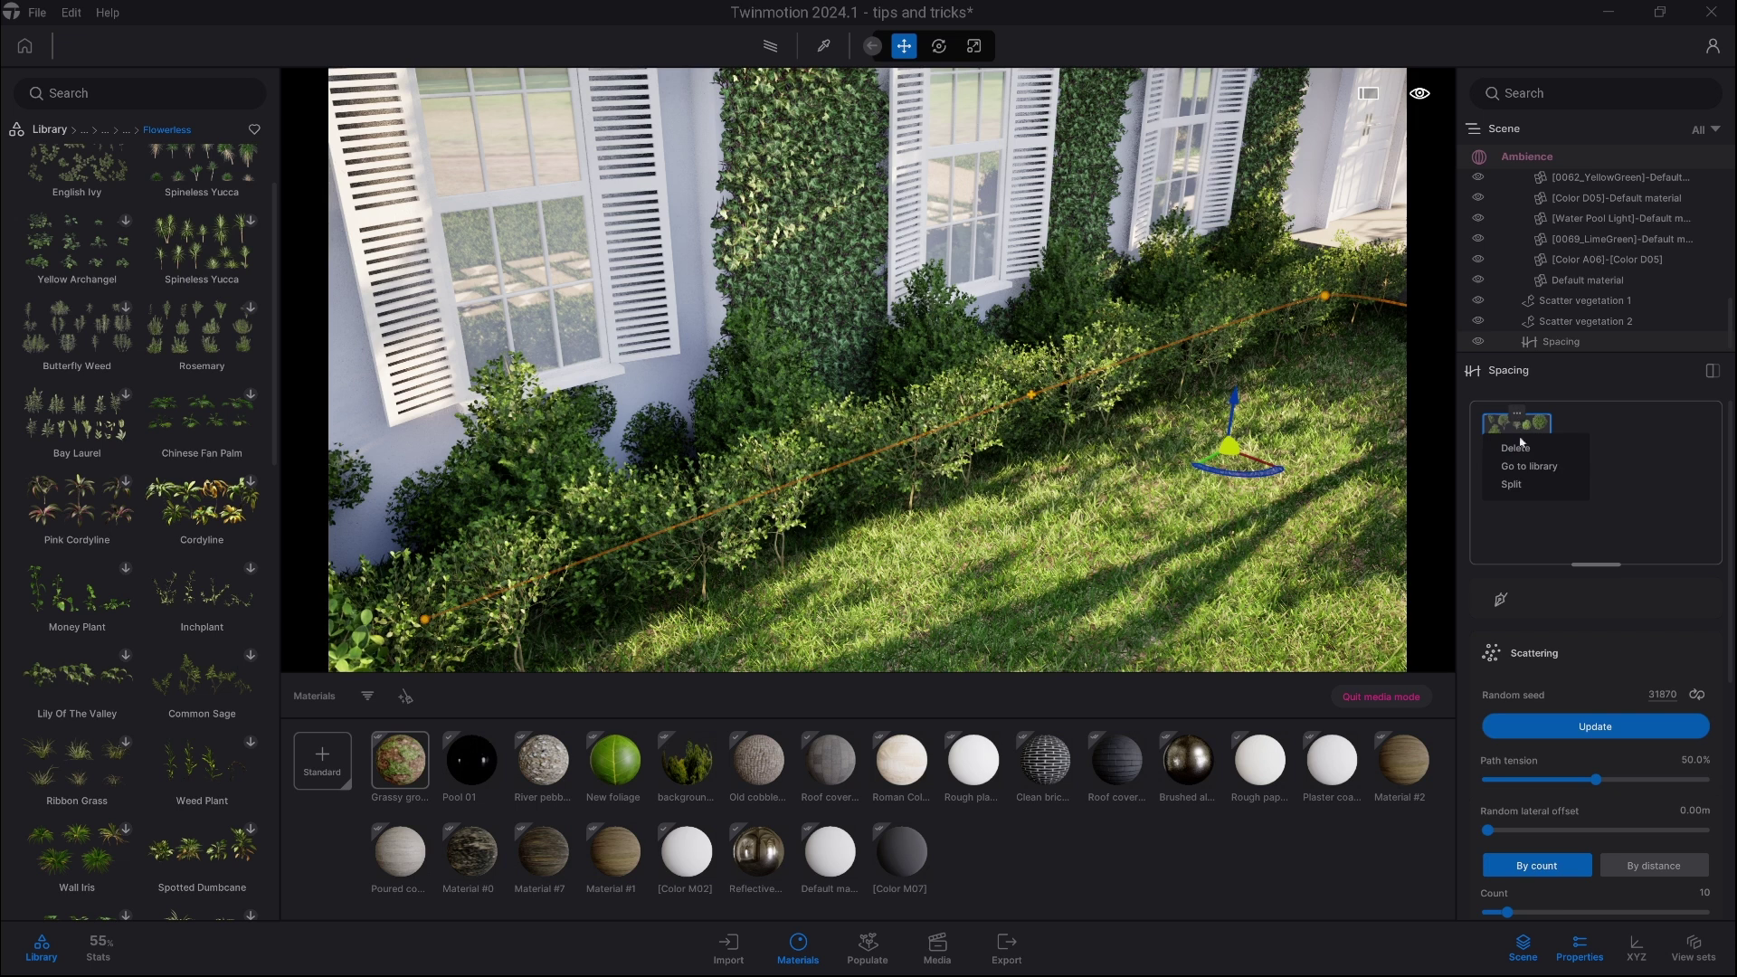
Step: Split the Boxwood collection into individual plants and delete all of them except Boxwood 09
left_click(1521, 488)
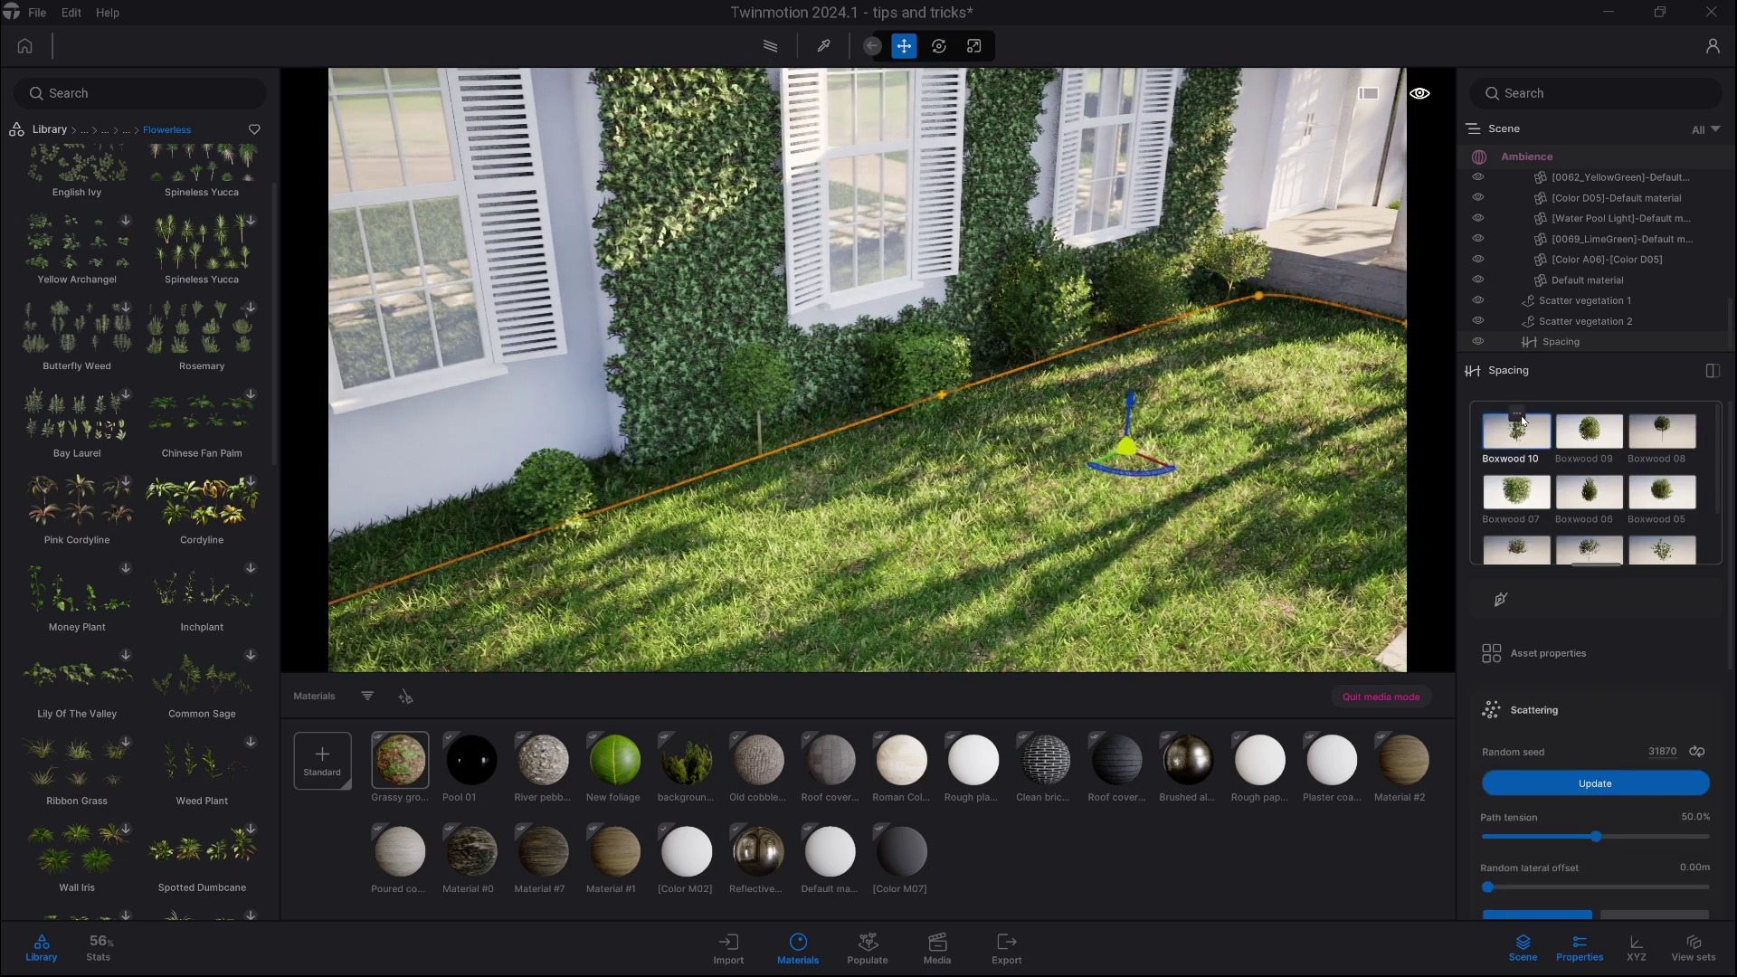
left_click(1519, 416)
left_click(1516, 448)
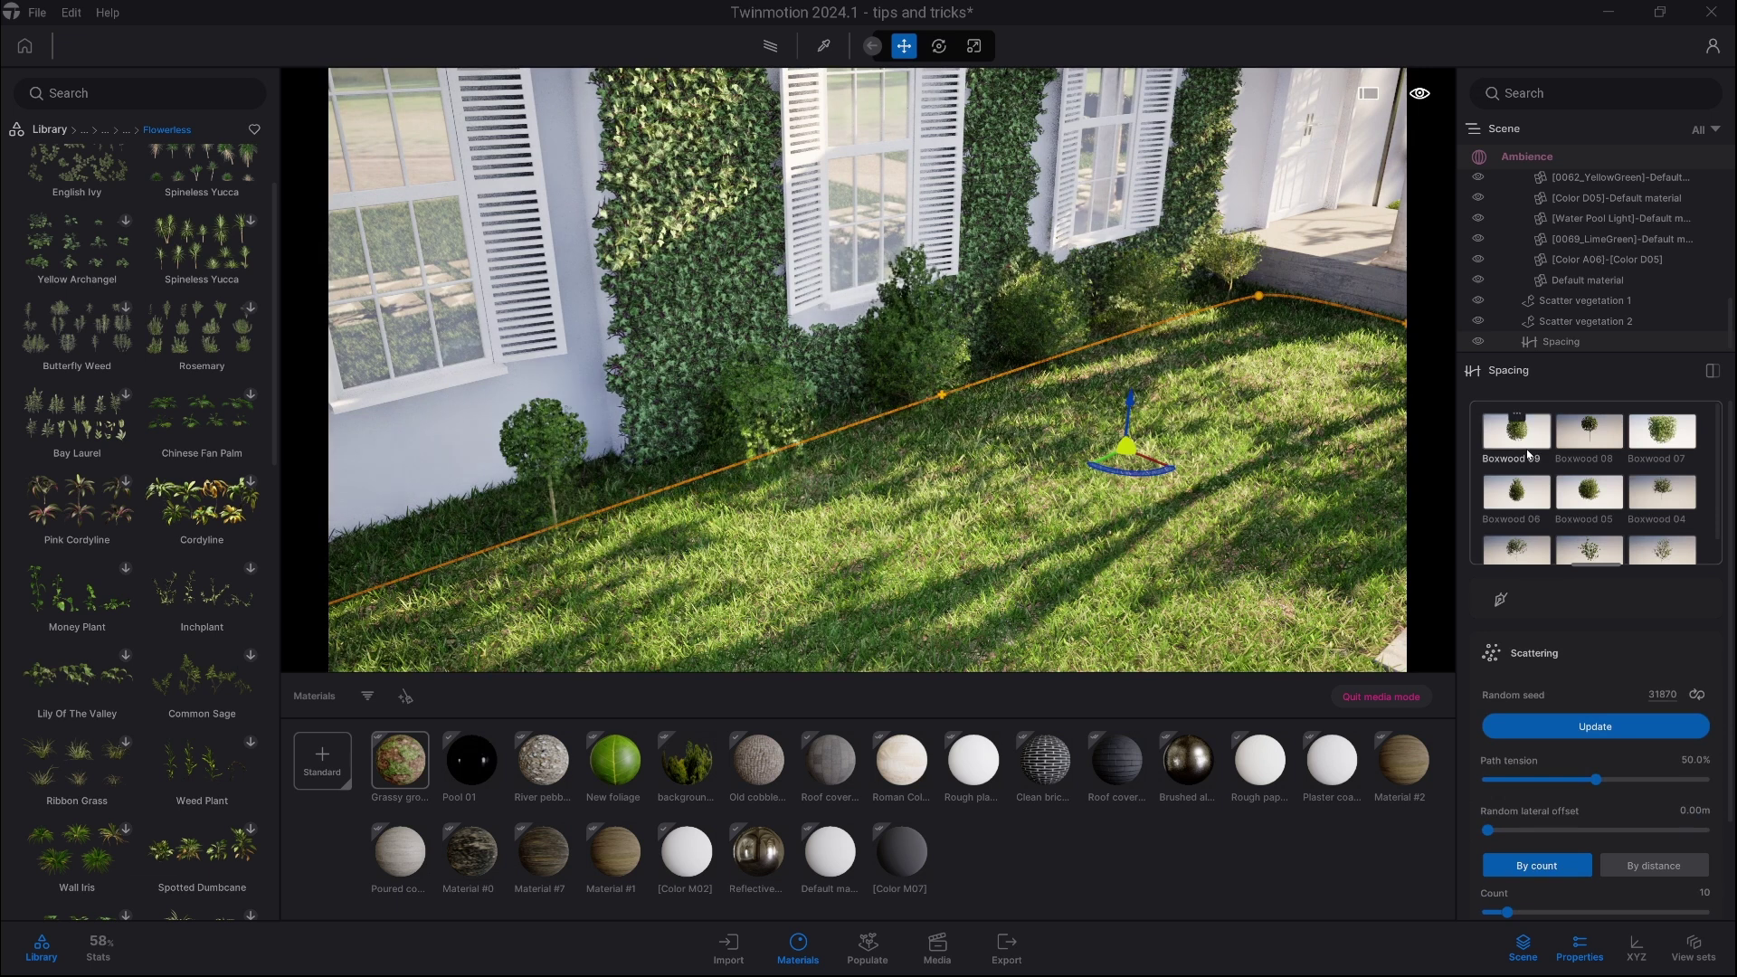
left_click(1518, 445)
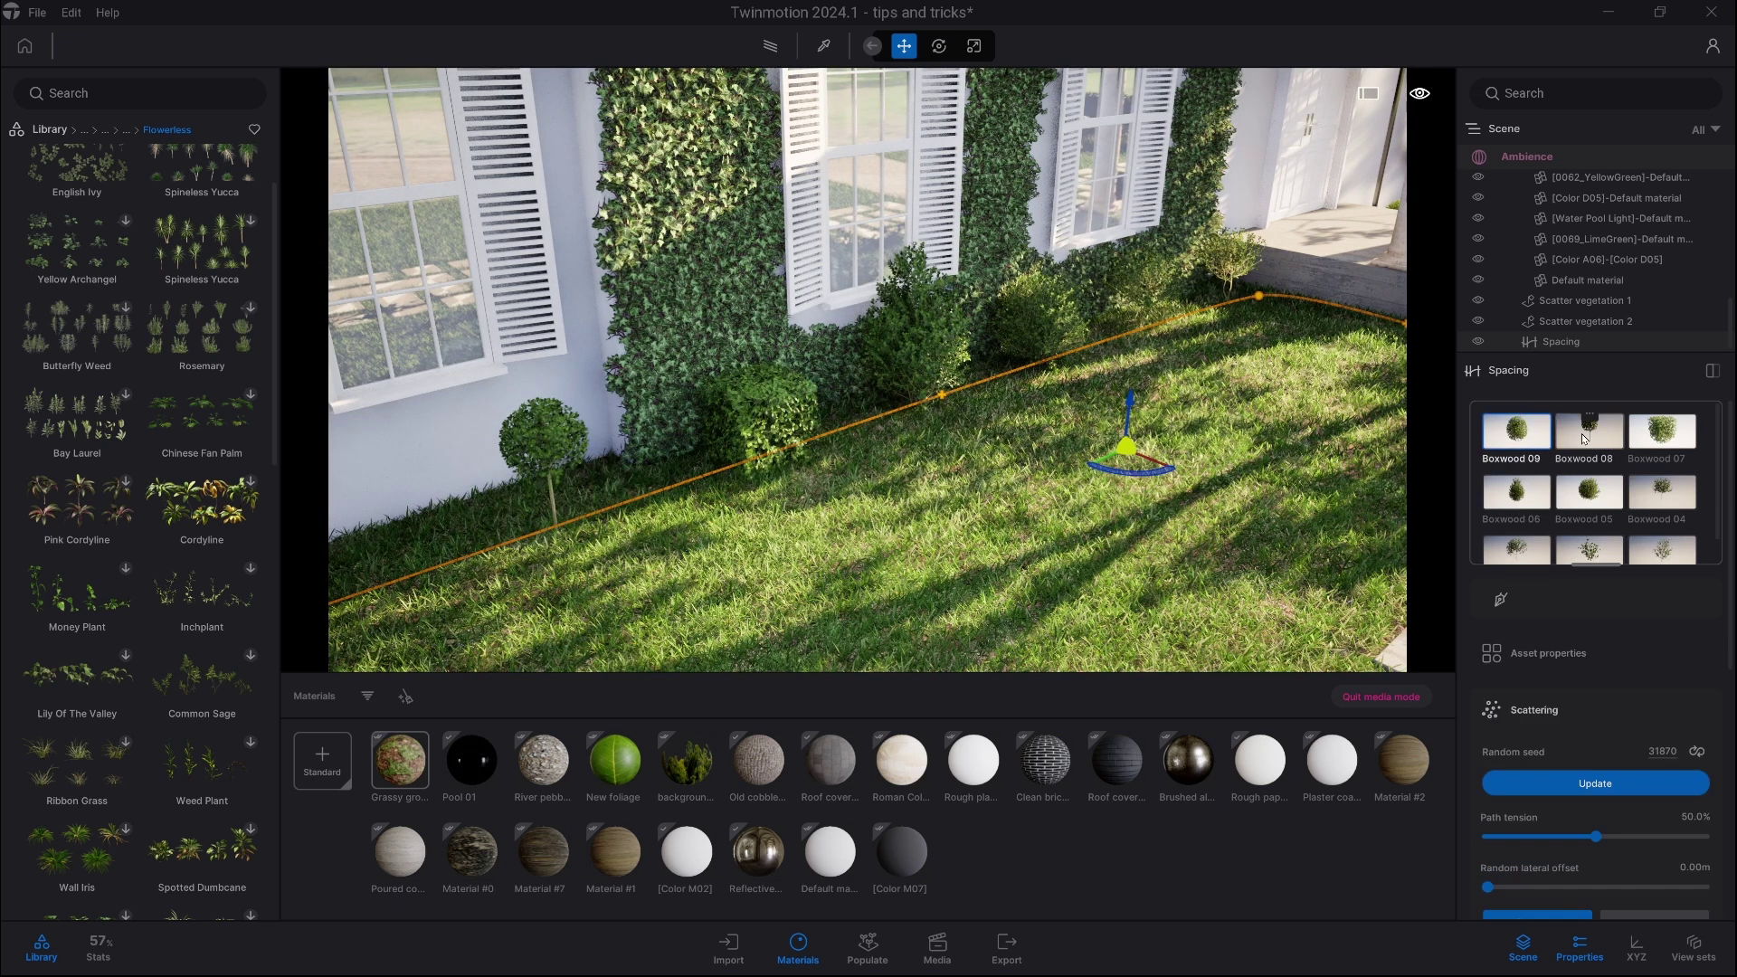
left_click(1665, 554, "shift")
left_click(1662, 538)
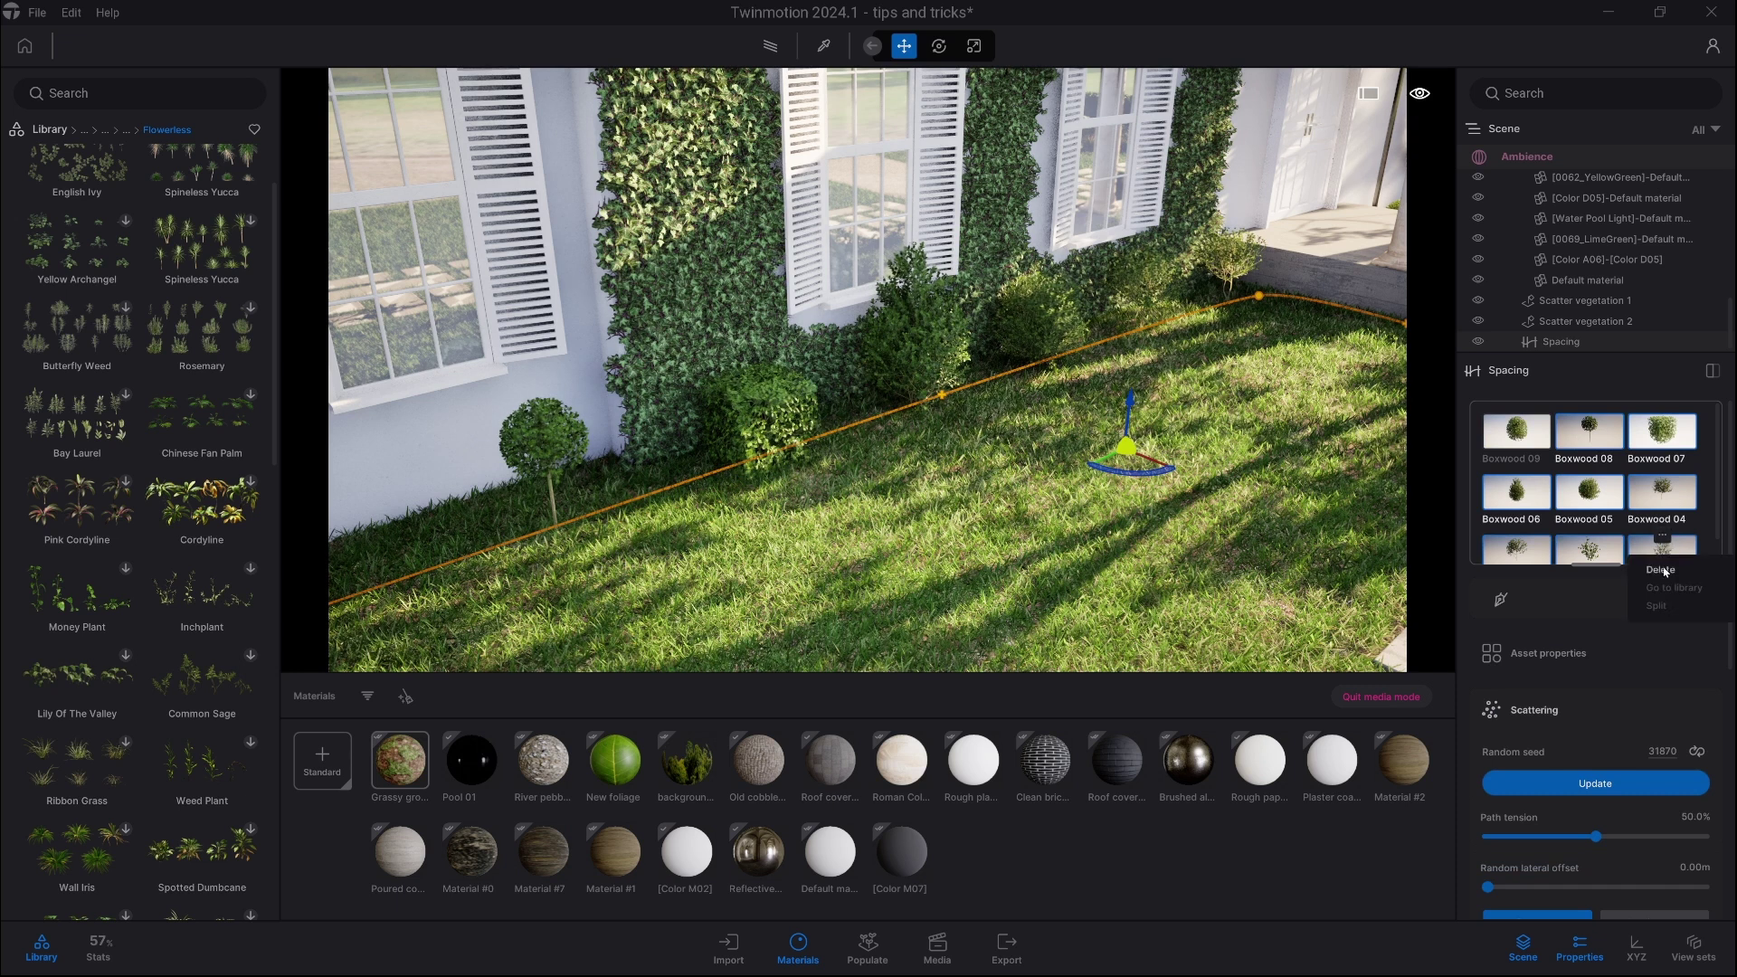
left_click(1662, 570)
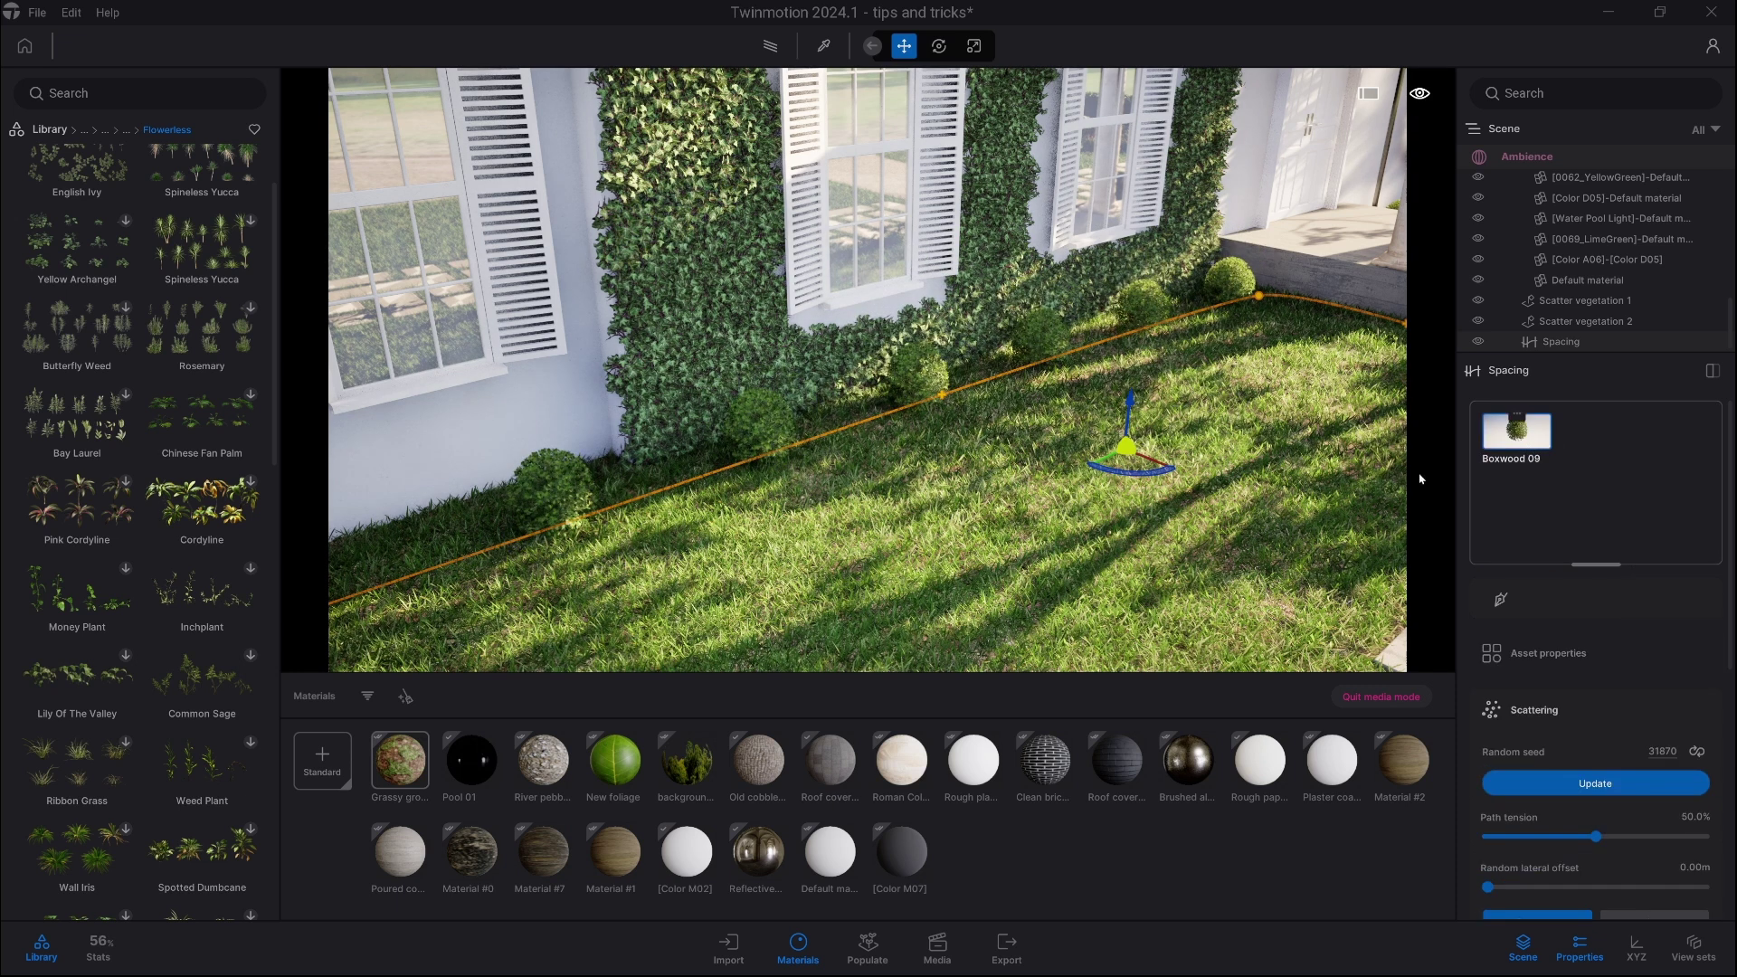
Step: Set the Boxwood 09 spacing's path tension to 100% and its count to 100
key("d")
right_click_drag(904, 362, 732, 388)
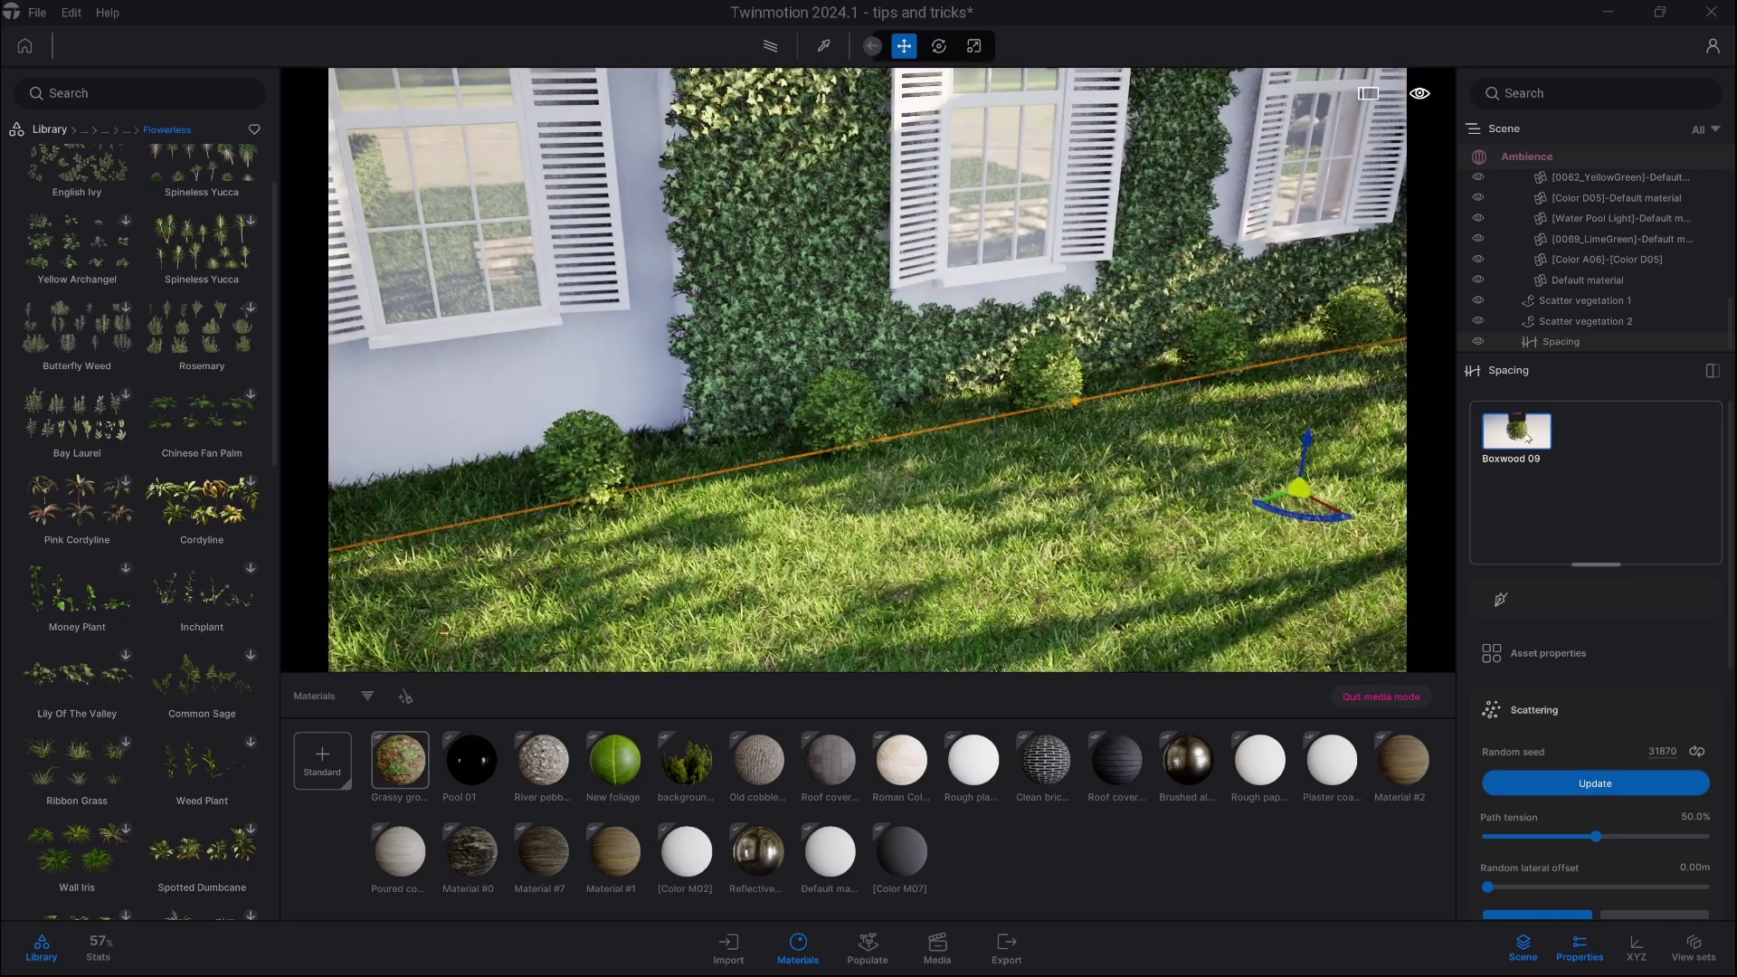
scroll(1585, 607, "down", 3)
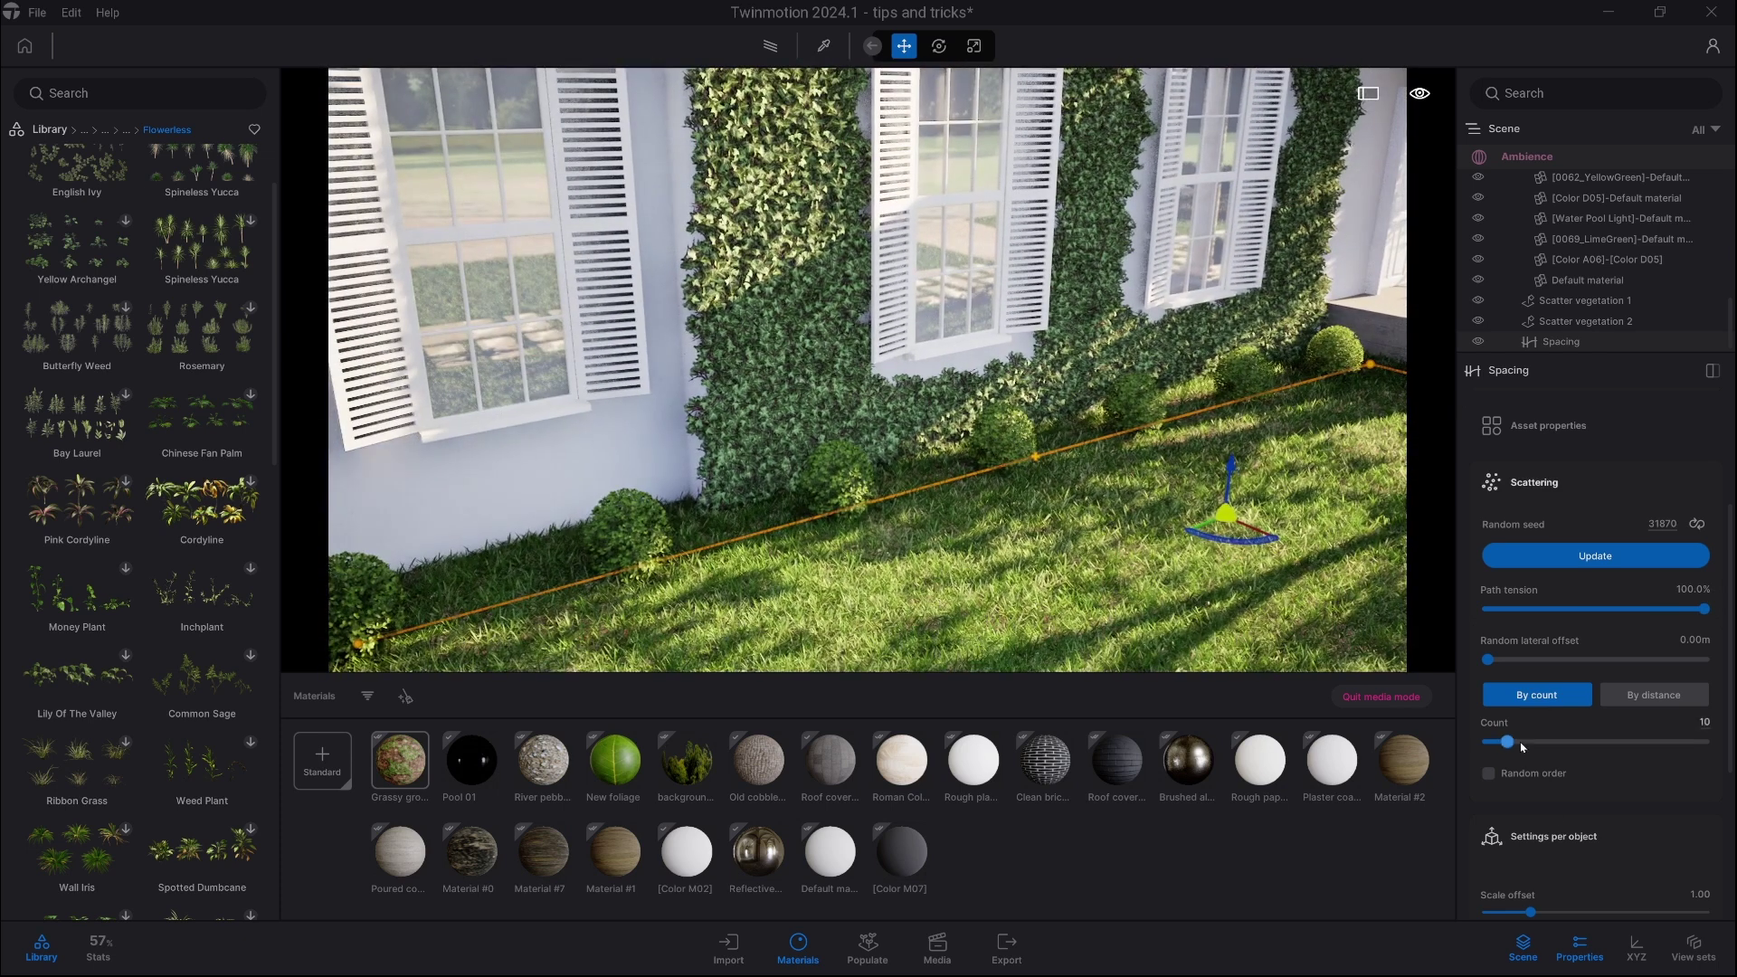
left_click_drag(1508, 743, 1704, 742)
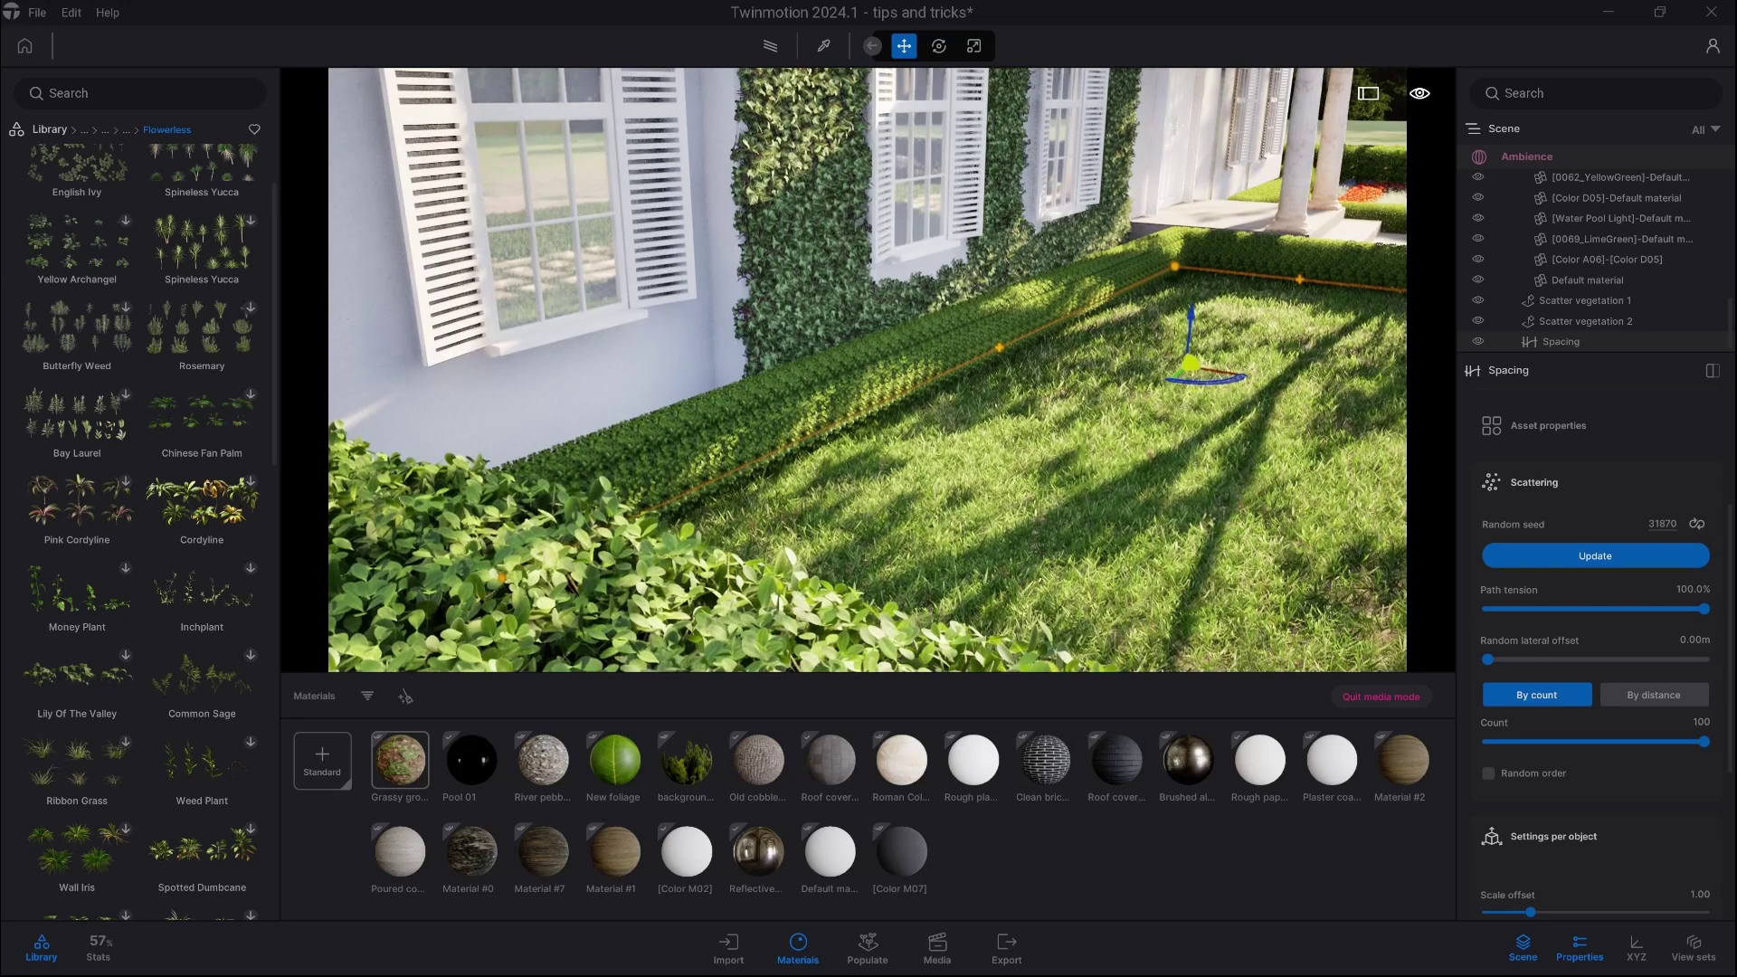
Step: Draw a second populate Spacing path on the lawn along the front of the boxwood hedge, following its corner
scroll(1525, 706, "down", 5)
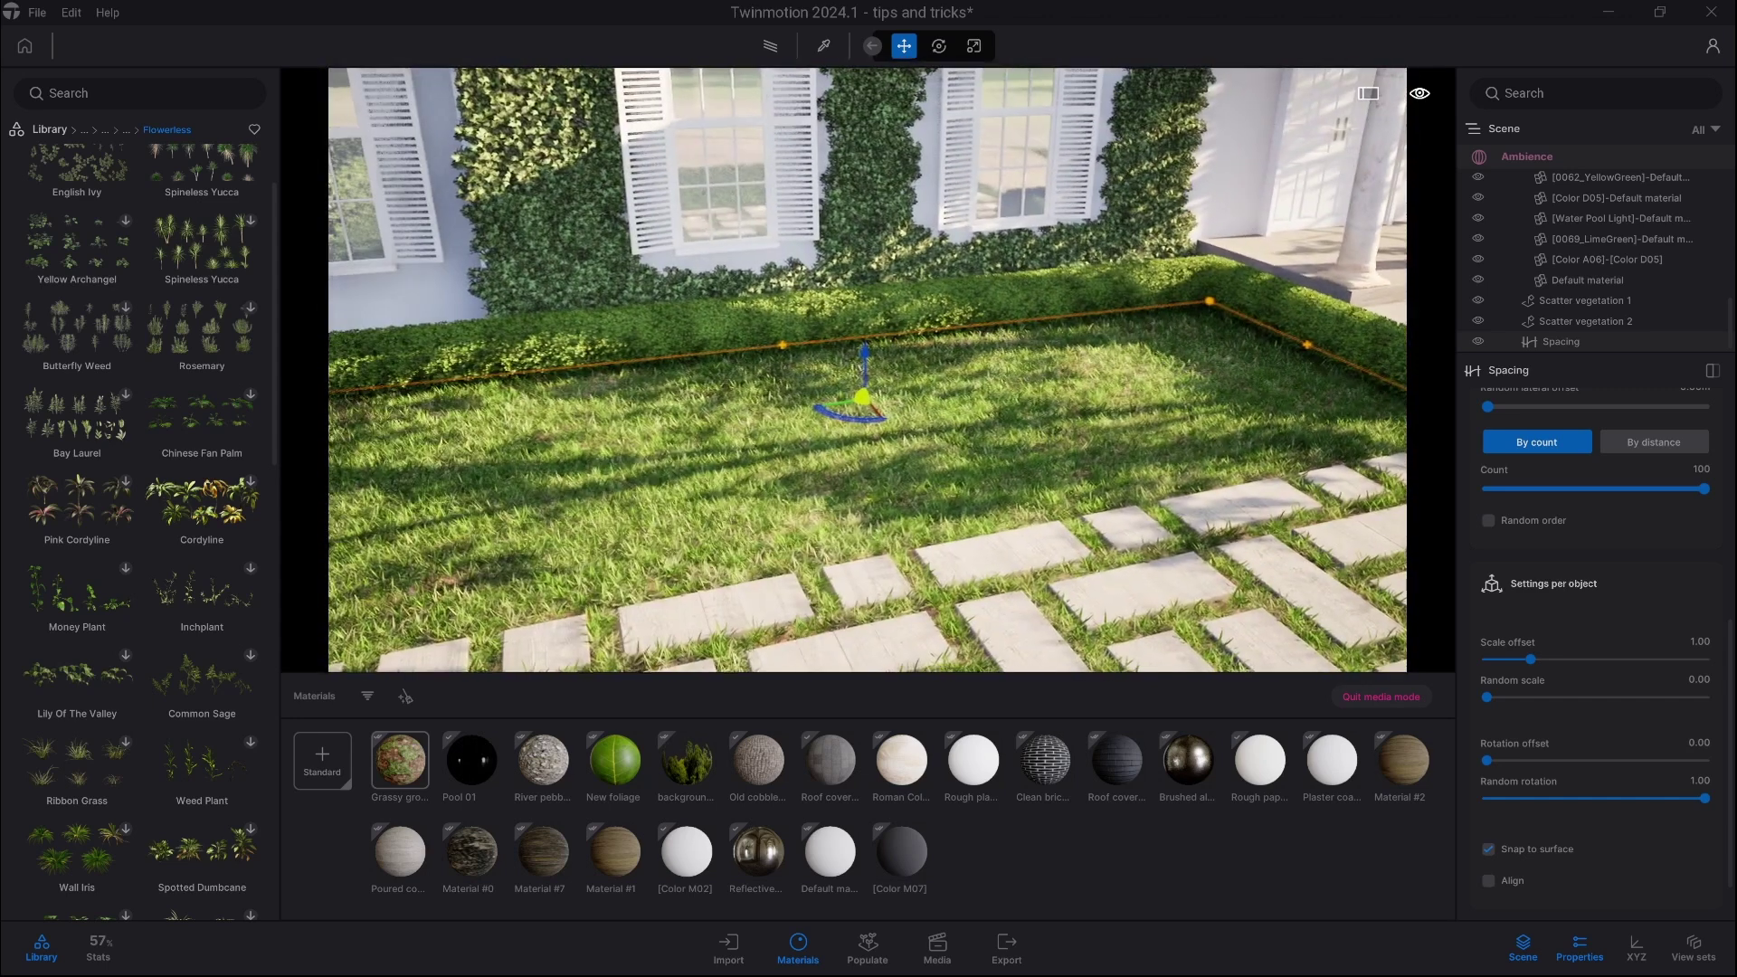
left_click(866, 948)
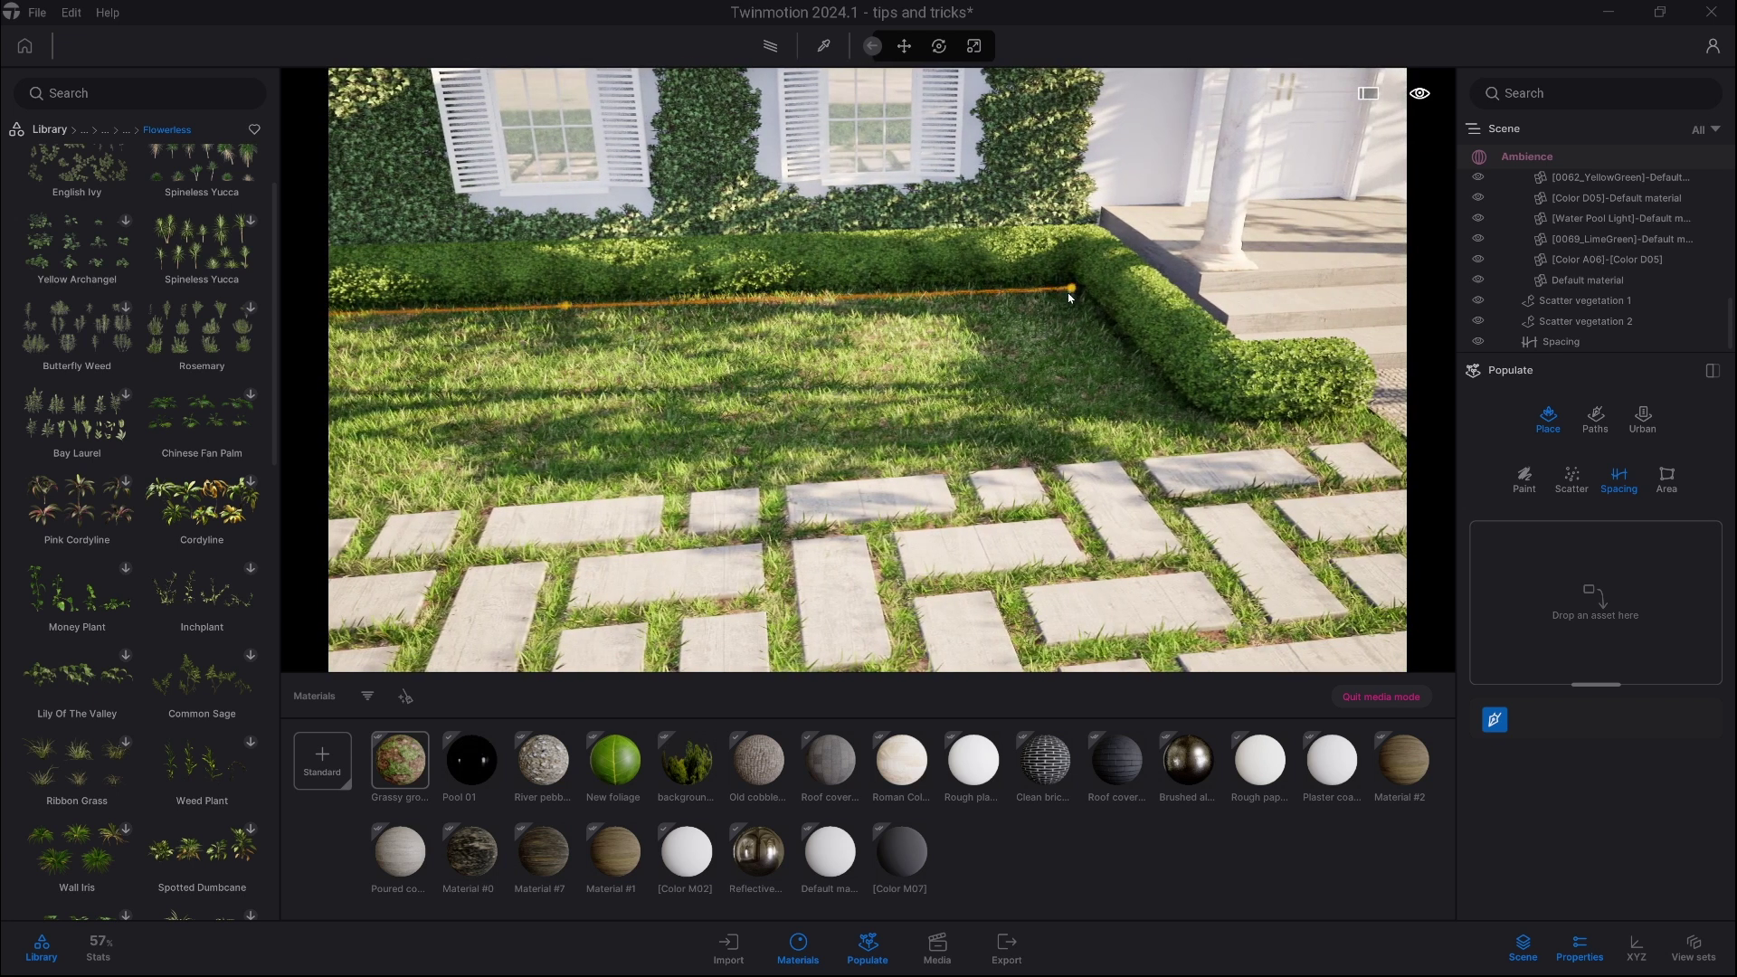
double_click(1196, 437)
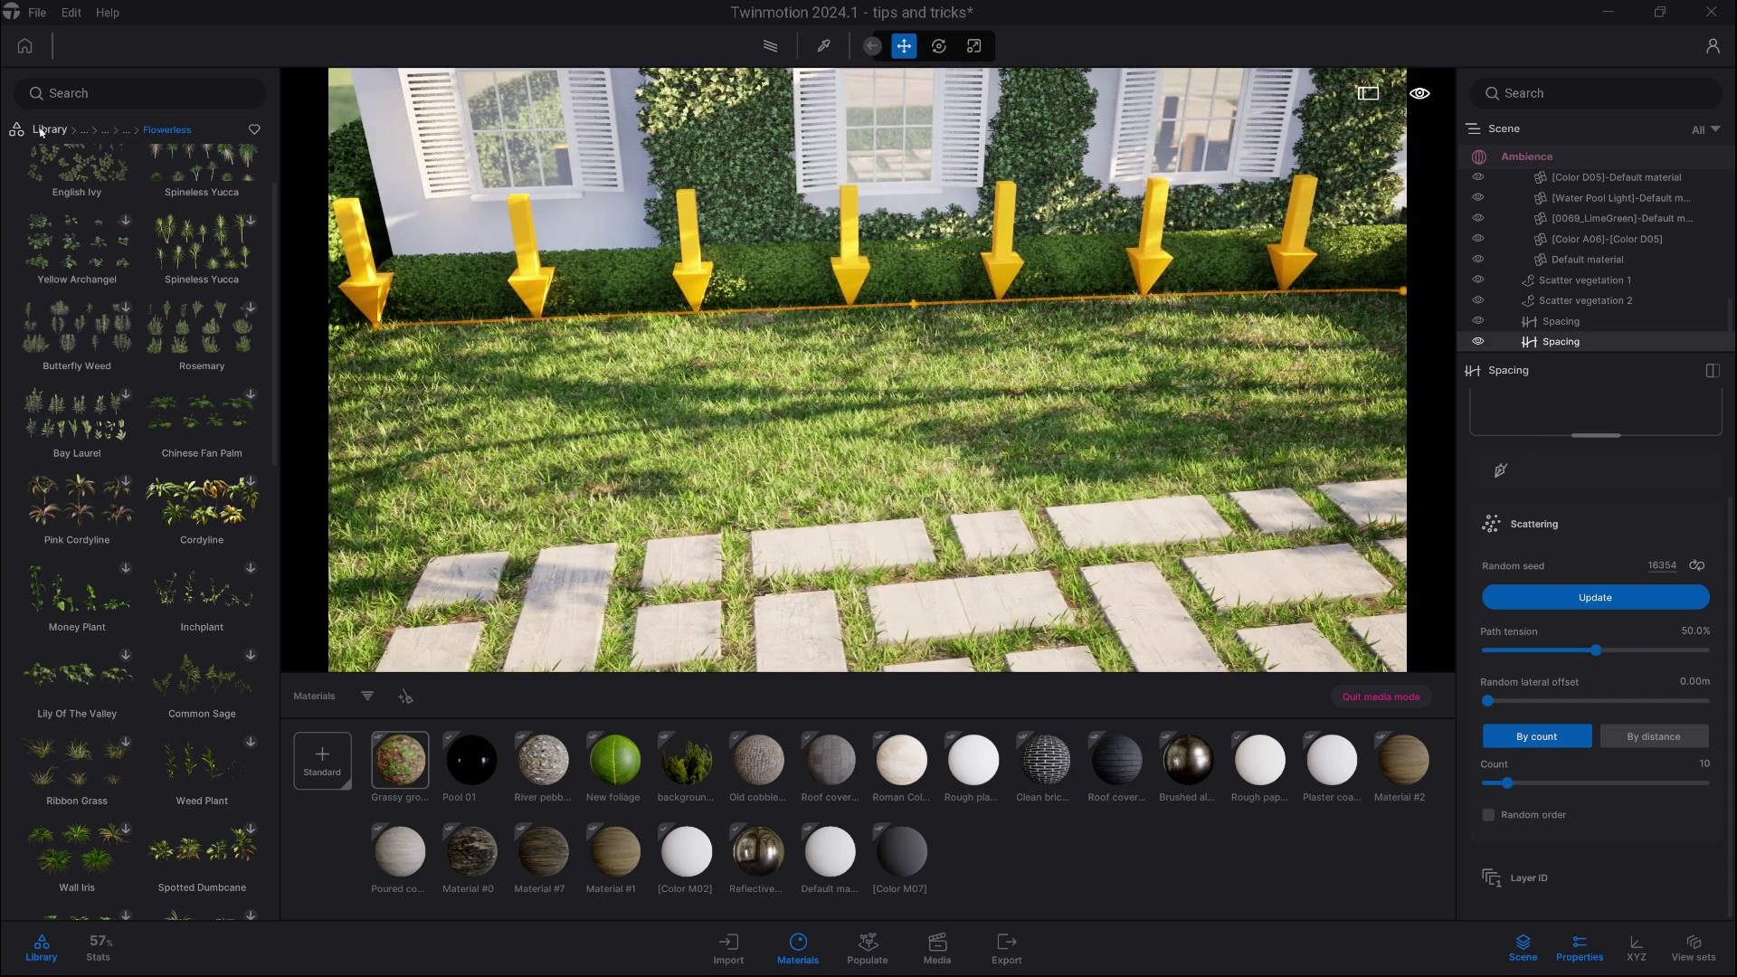
Step: Add Buttercups from the vegetation library's Grass and flowers category to the new spacing path
left_click(48, 129)
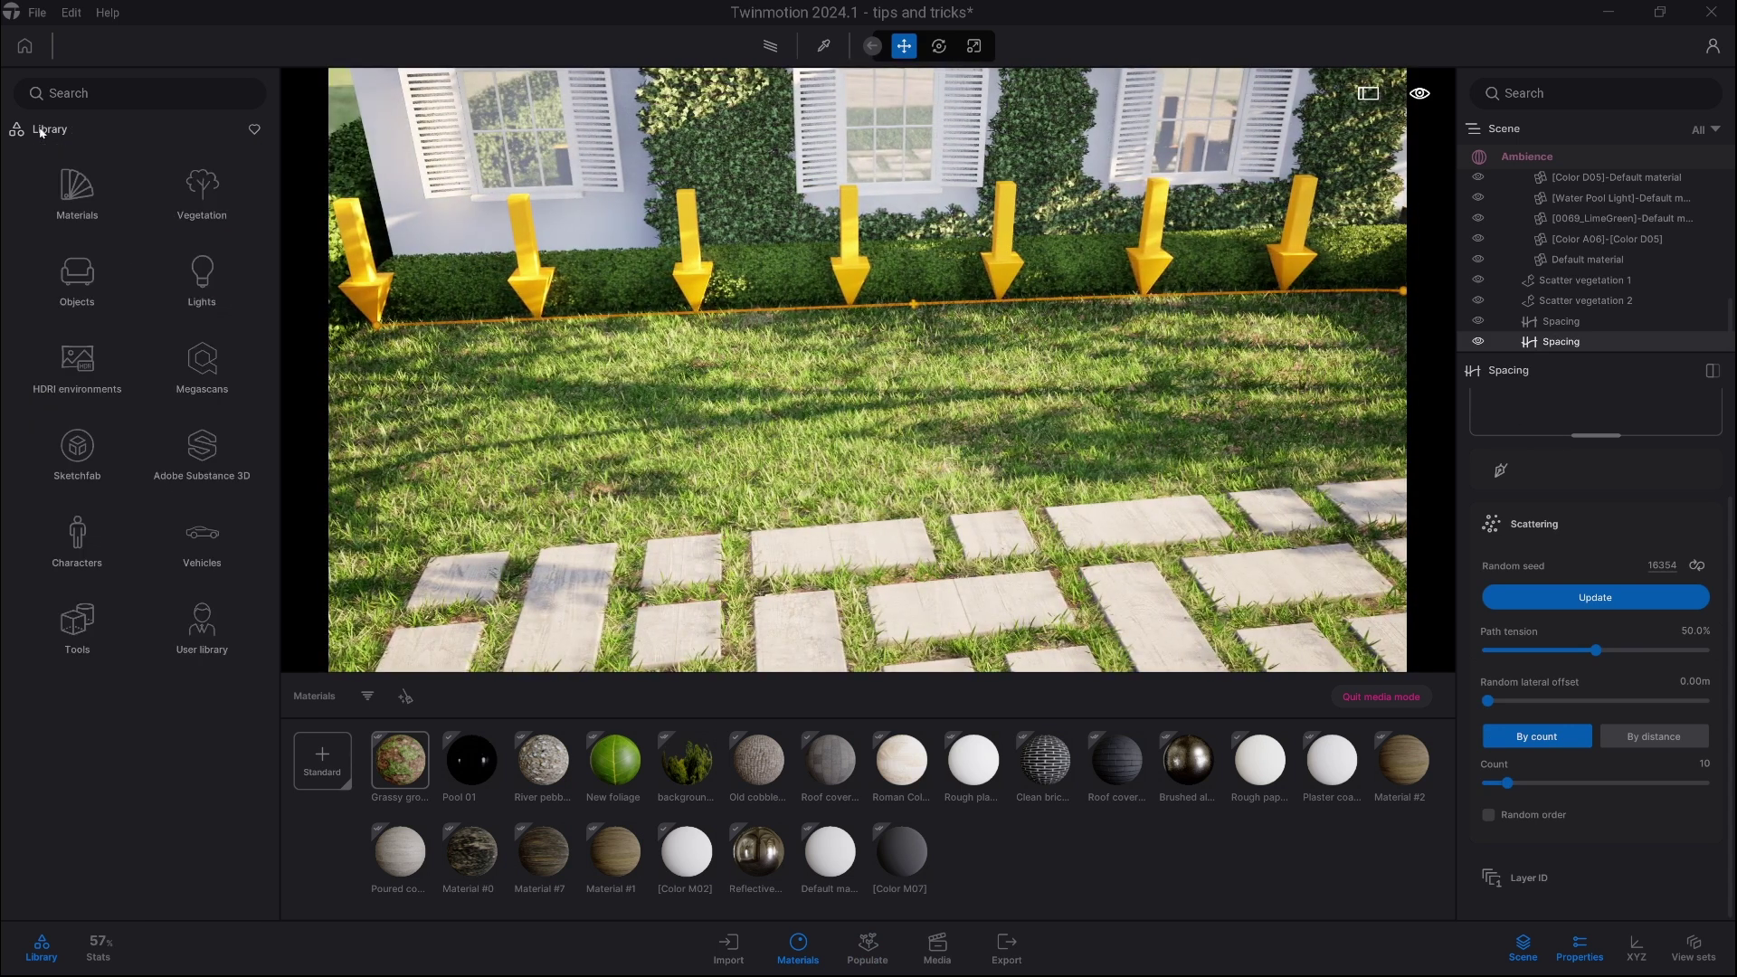
left_click(206, 215)
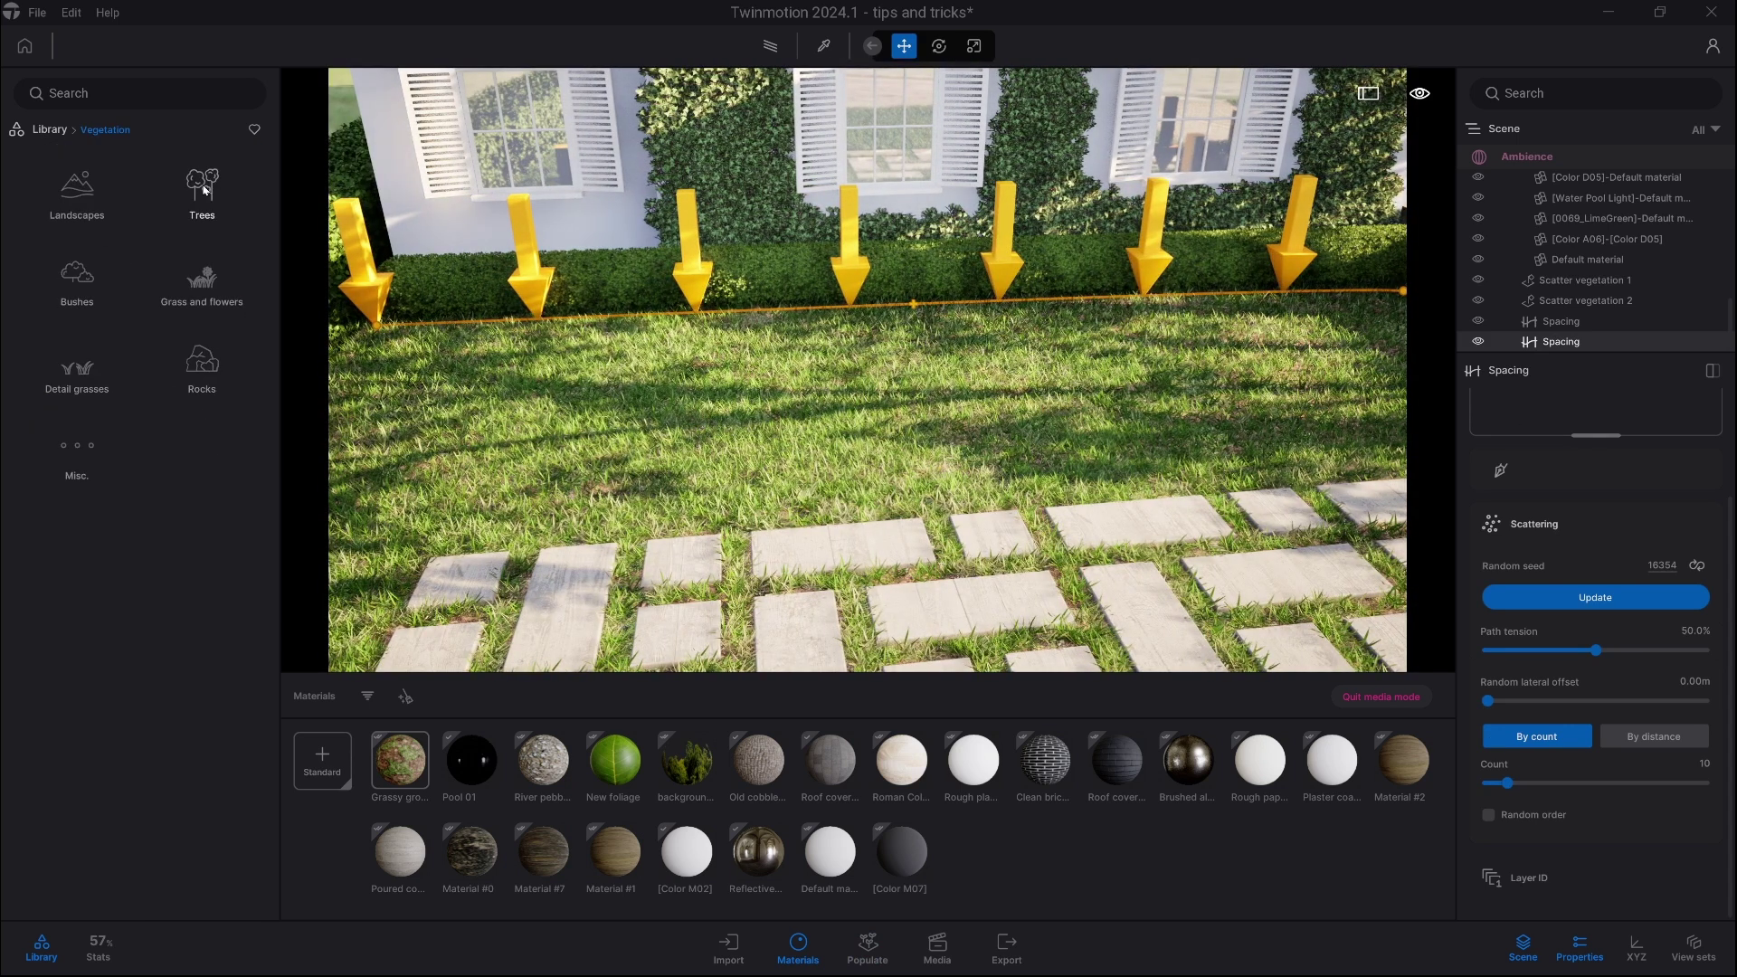
left_click(201, 288)
scroll(184, 409, "down", 3)
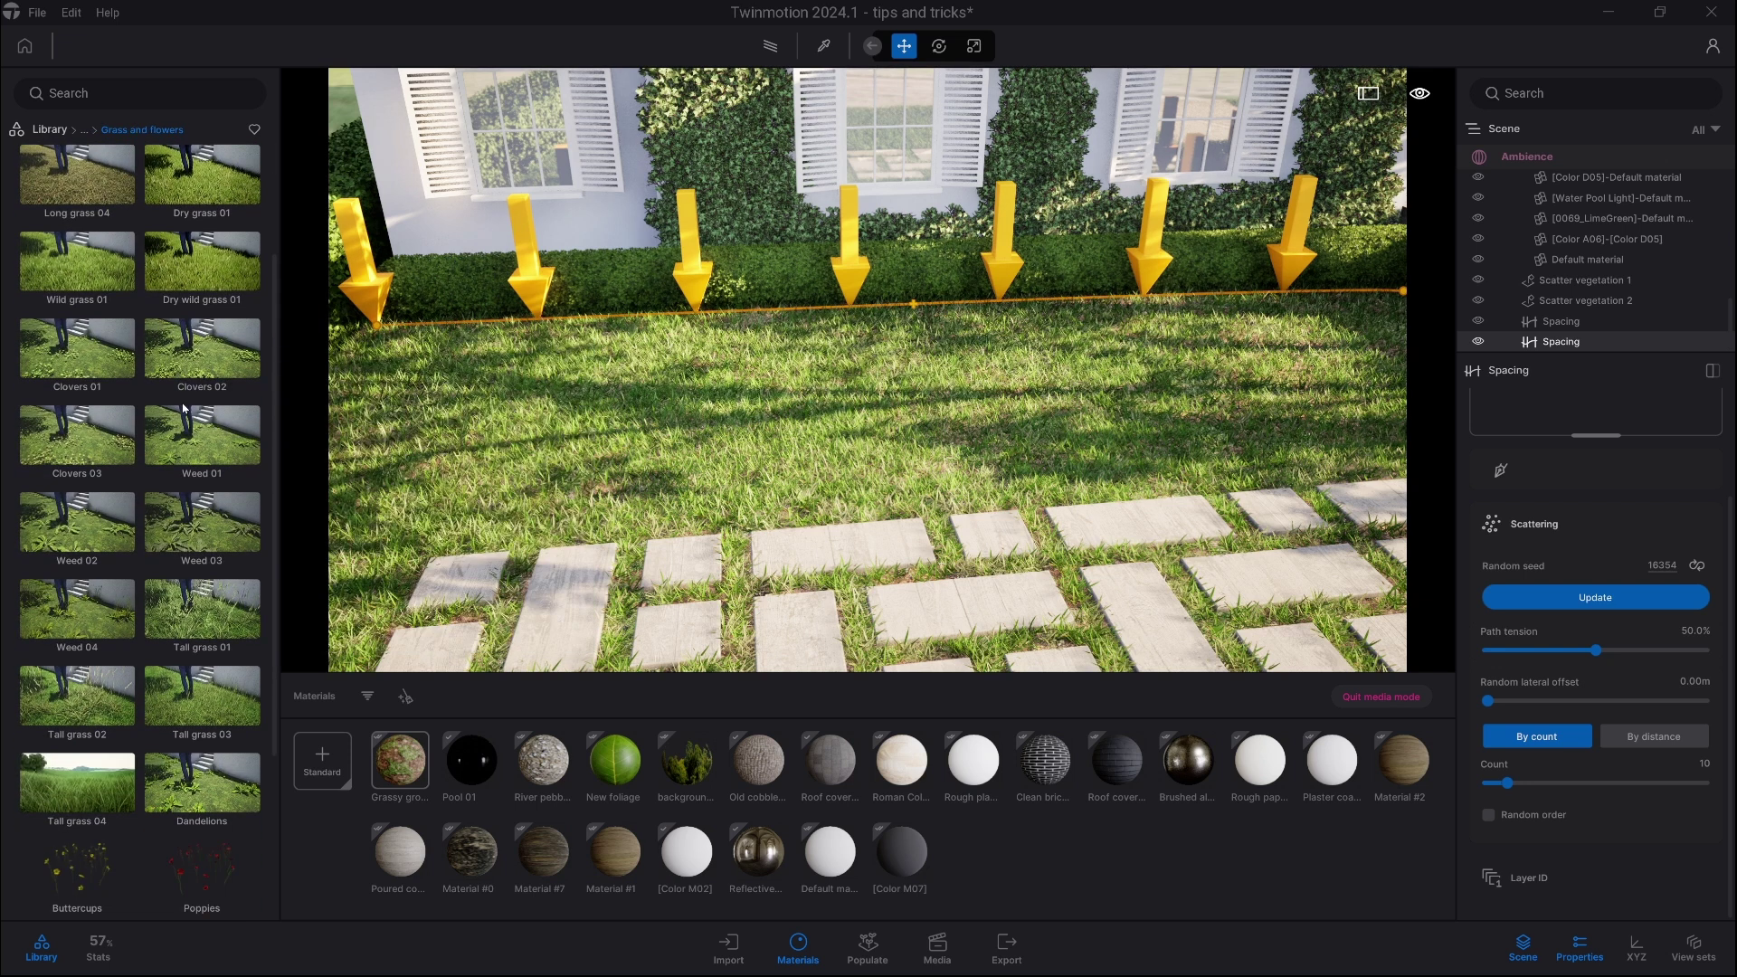
scroll(184, 409, "down", 3)
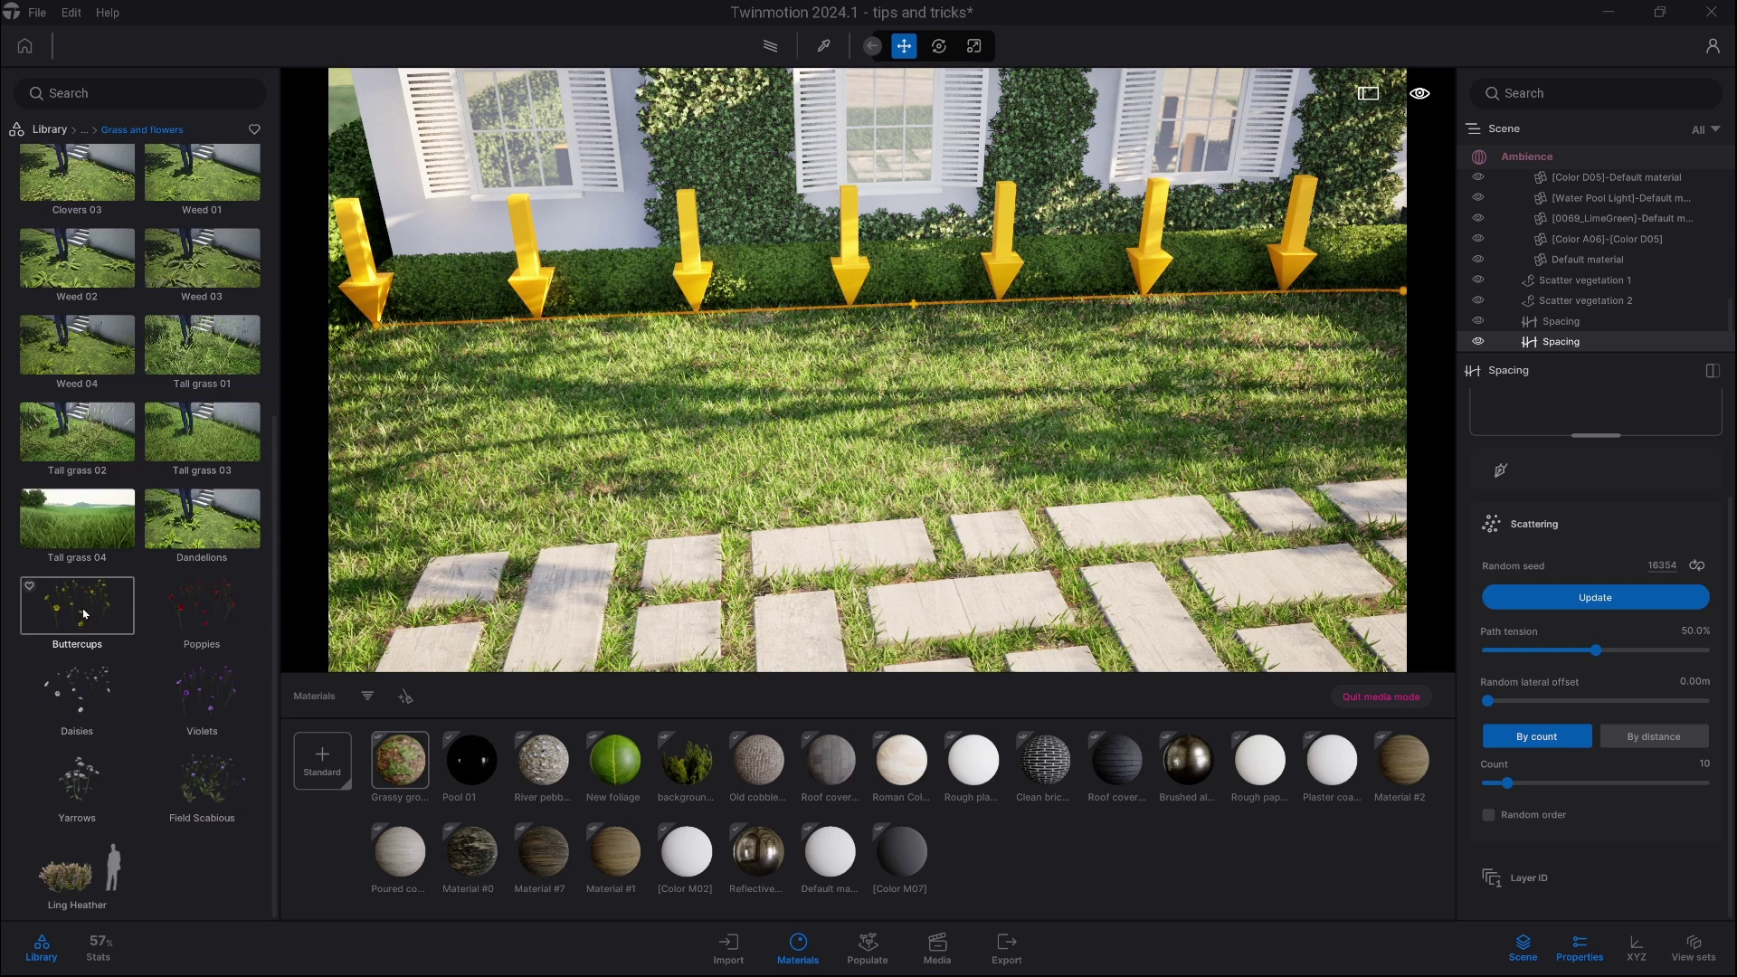
left_click_drag(1608, 518, 1594, 422)
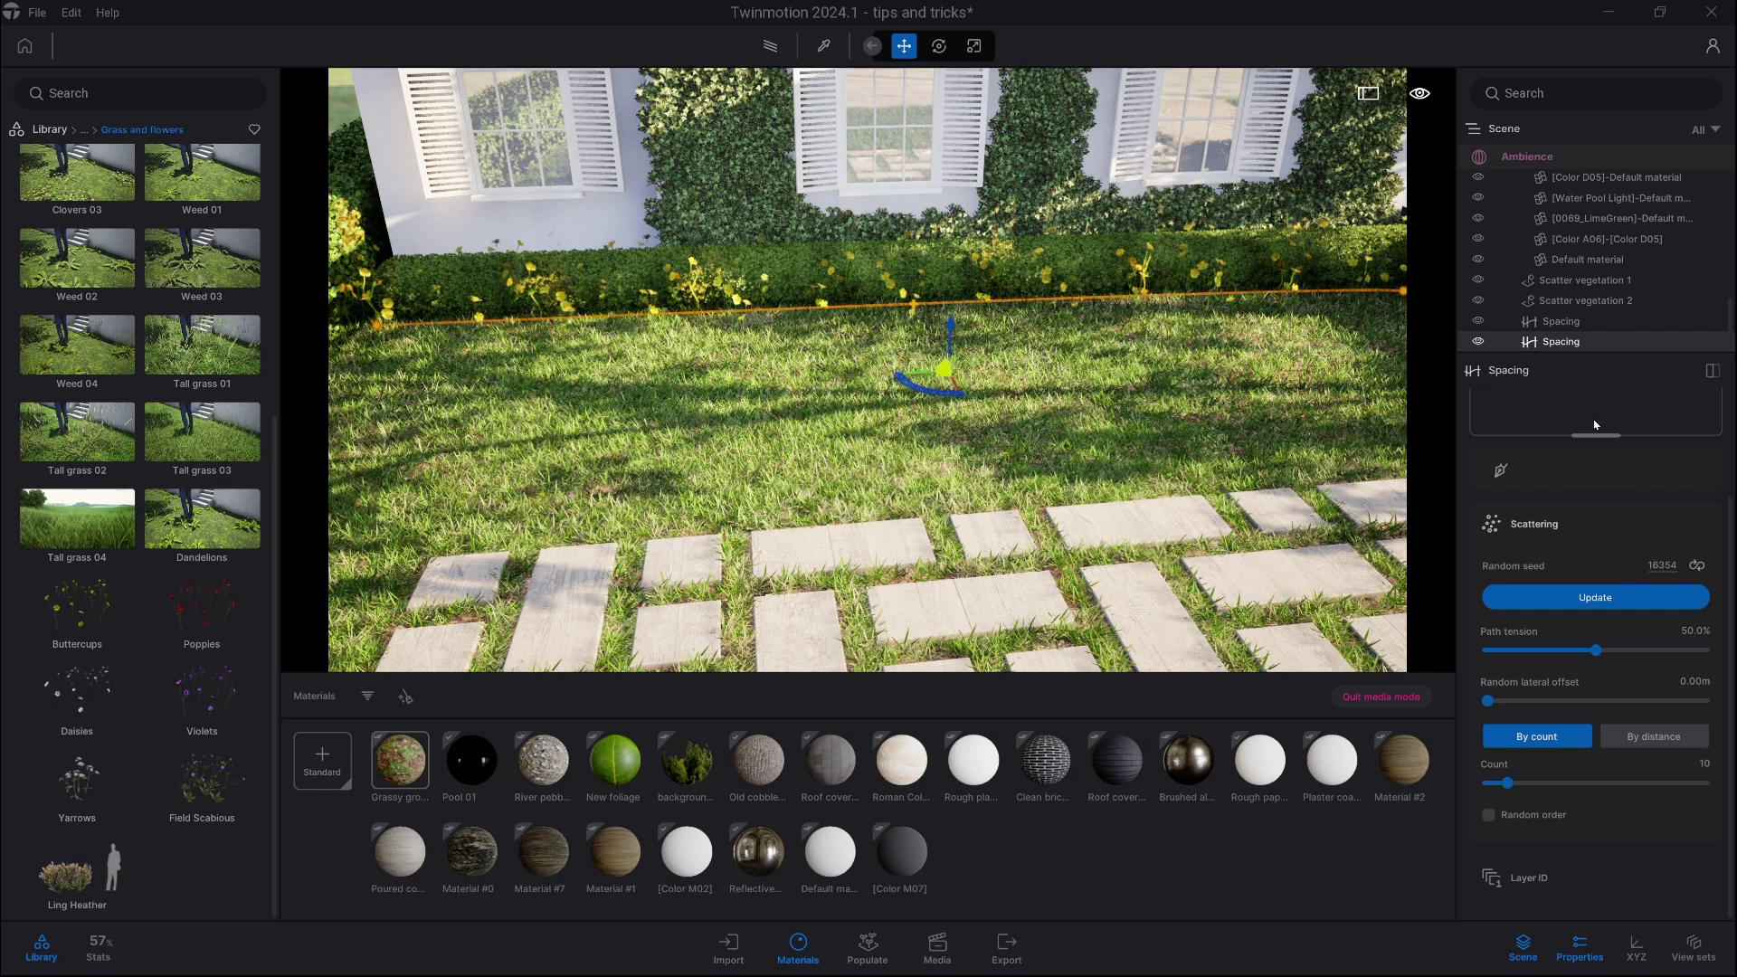
Step: Set the Buttercups spacing's path tension to 100%
right_click_drag(995, 426, 1004, 335)
scroll(1626, 470, "up", 2)
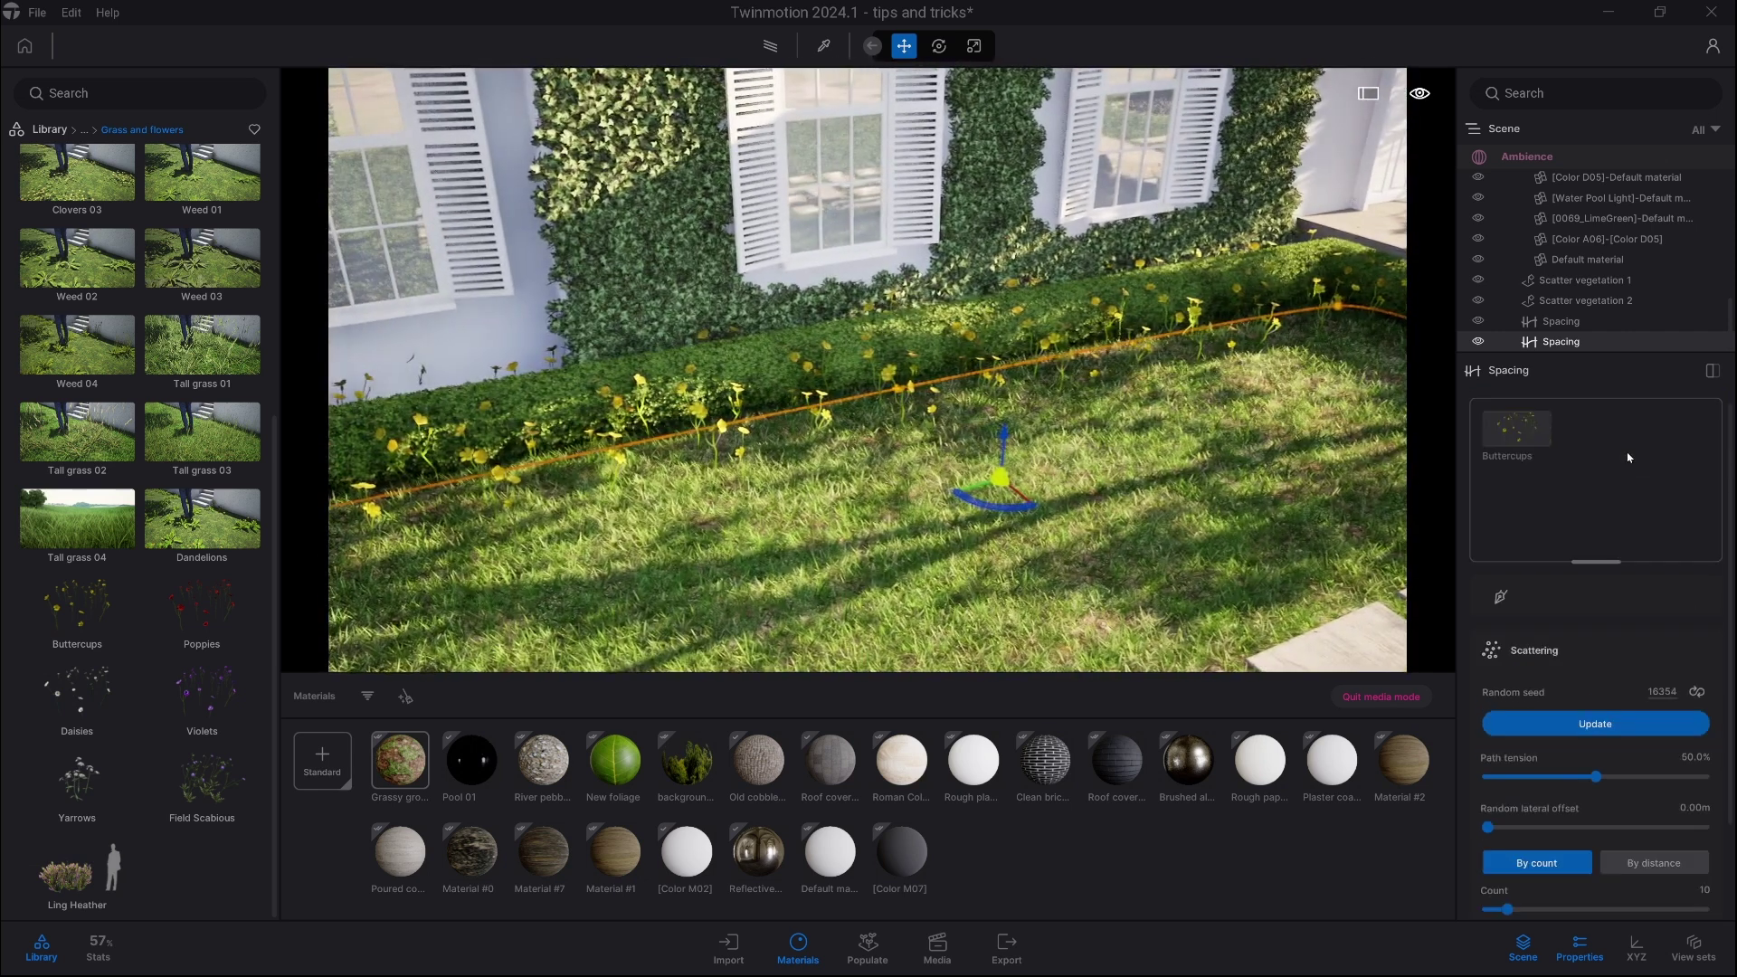
left_click(1503, 442)
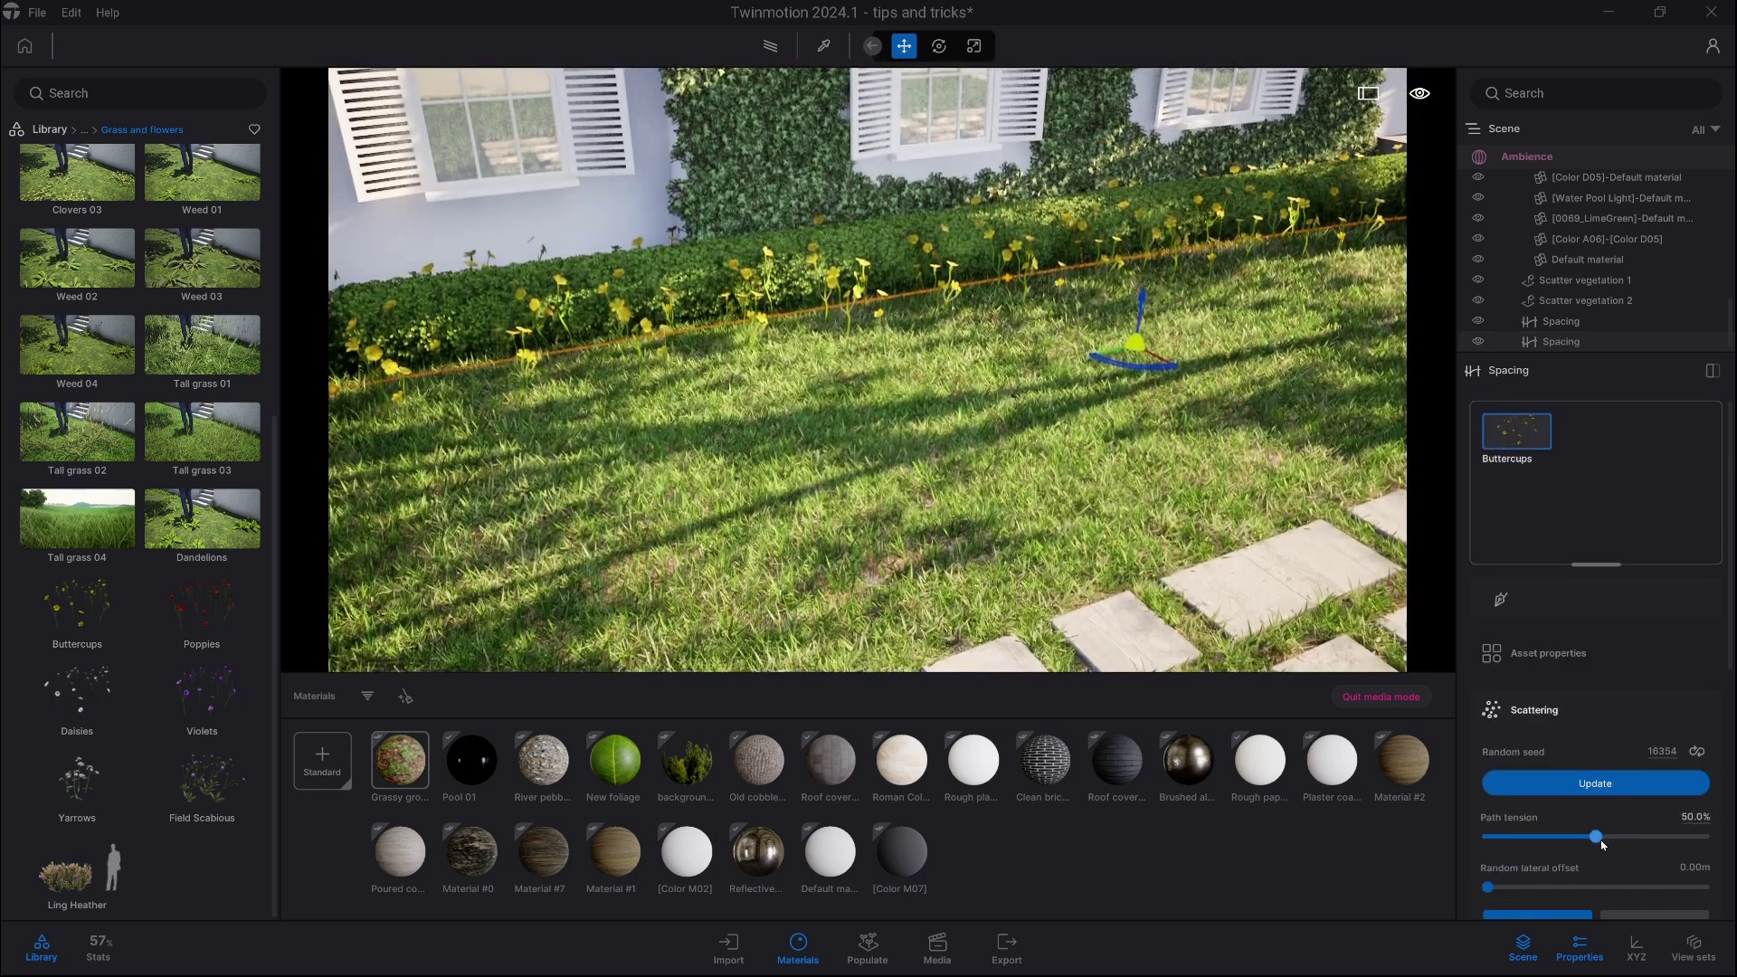
left_click_drag(1596, 837, 1723, 836)
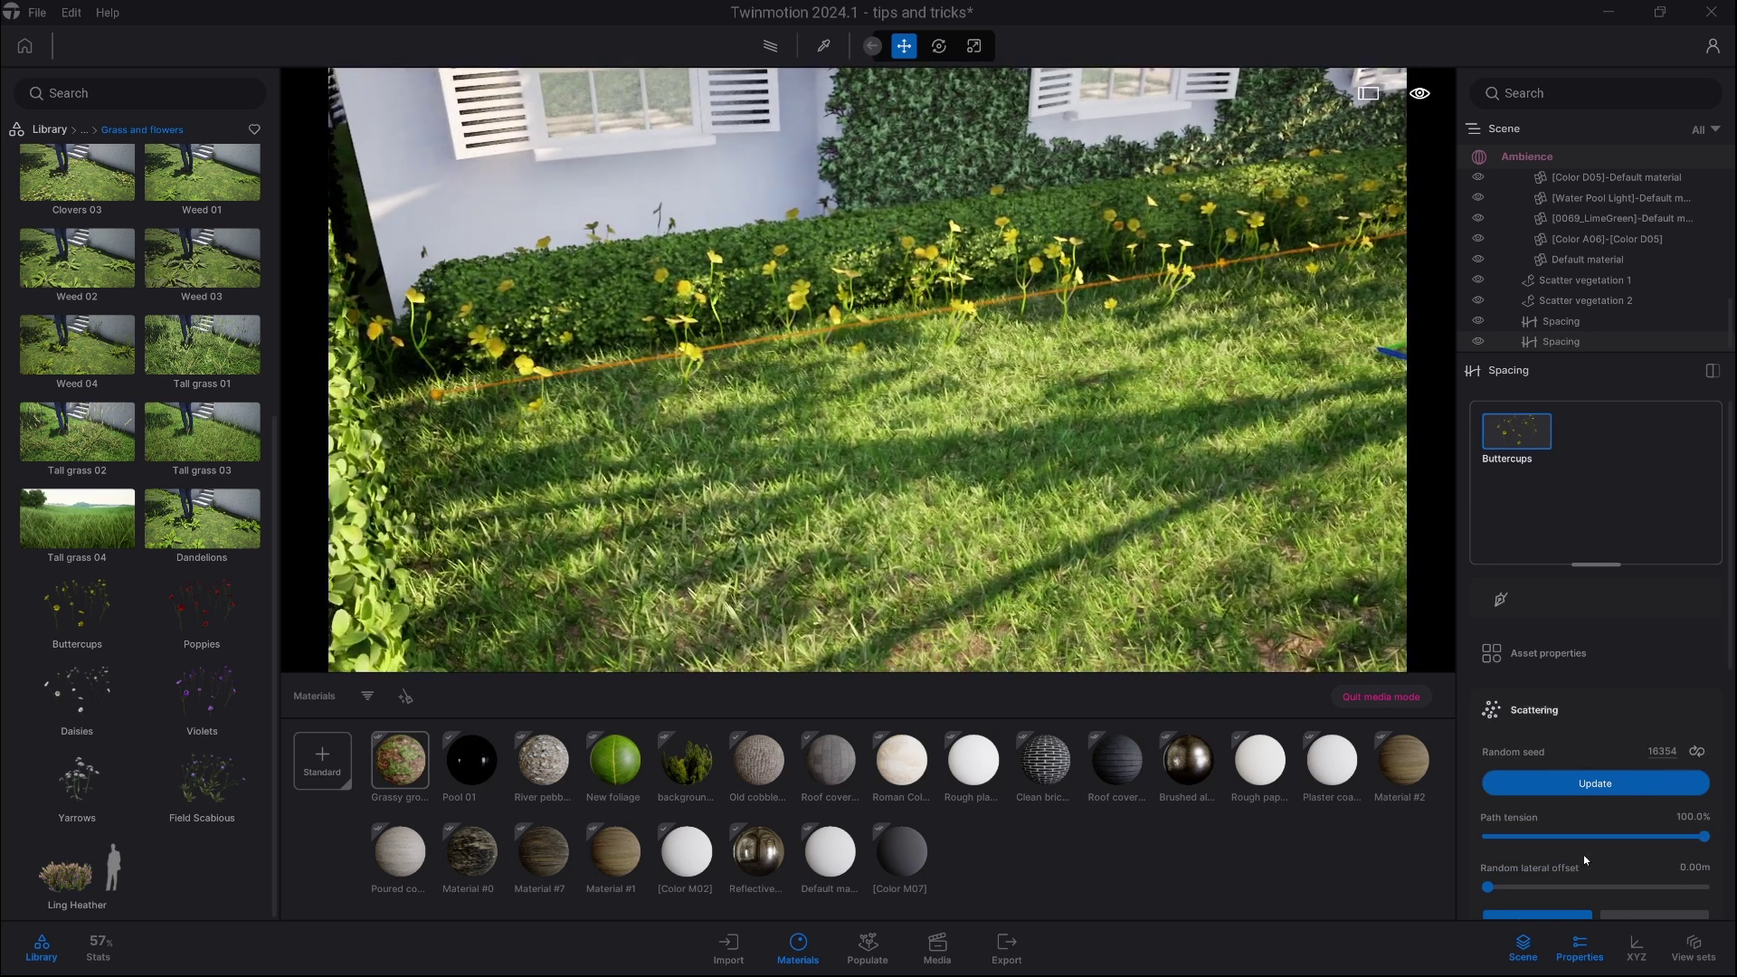
Step: Set the Buttercups spacing's count to 100, with a random rotation of 1.00 and a scale offset of 0.25
scroll(1583, 855, "down", 3)
left_click_drag(1507, 817, 1727, 823)
scroll(1587, 779, "down", 6)
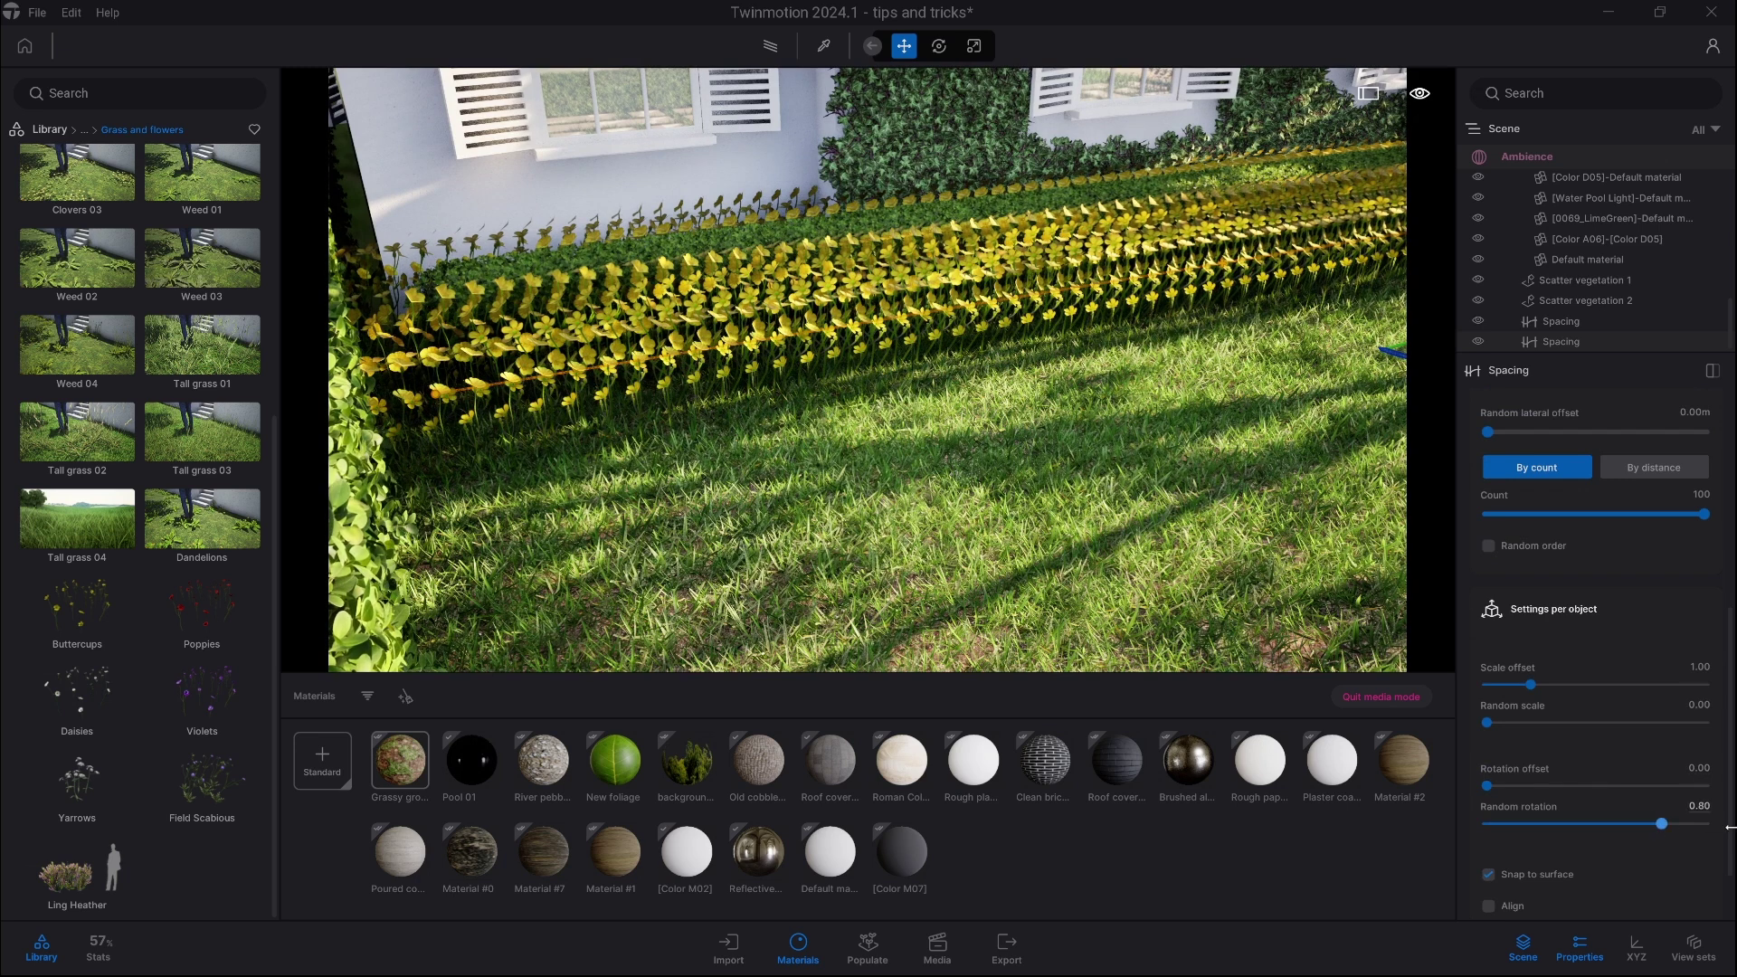
left_click_drag(1729, 826, 1729, 827)
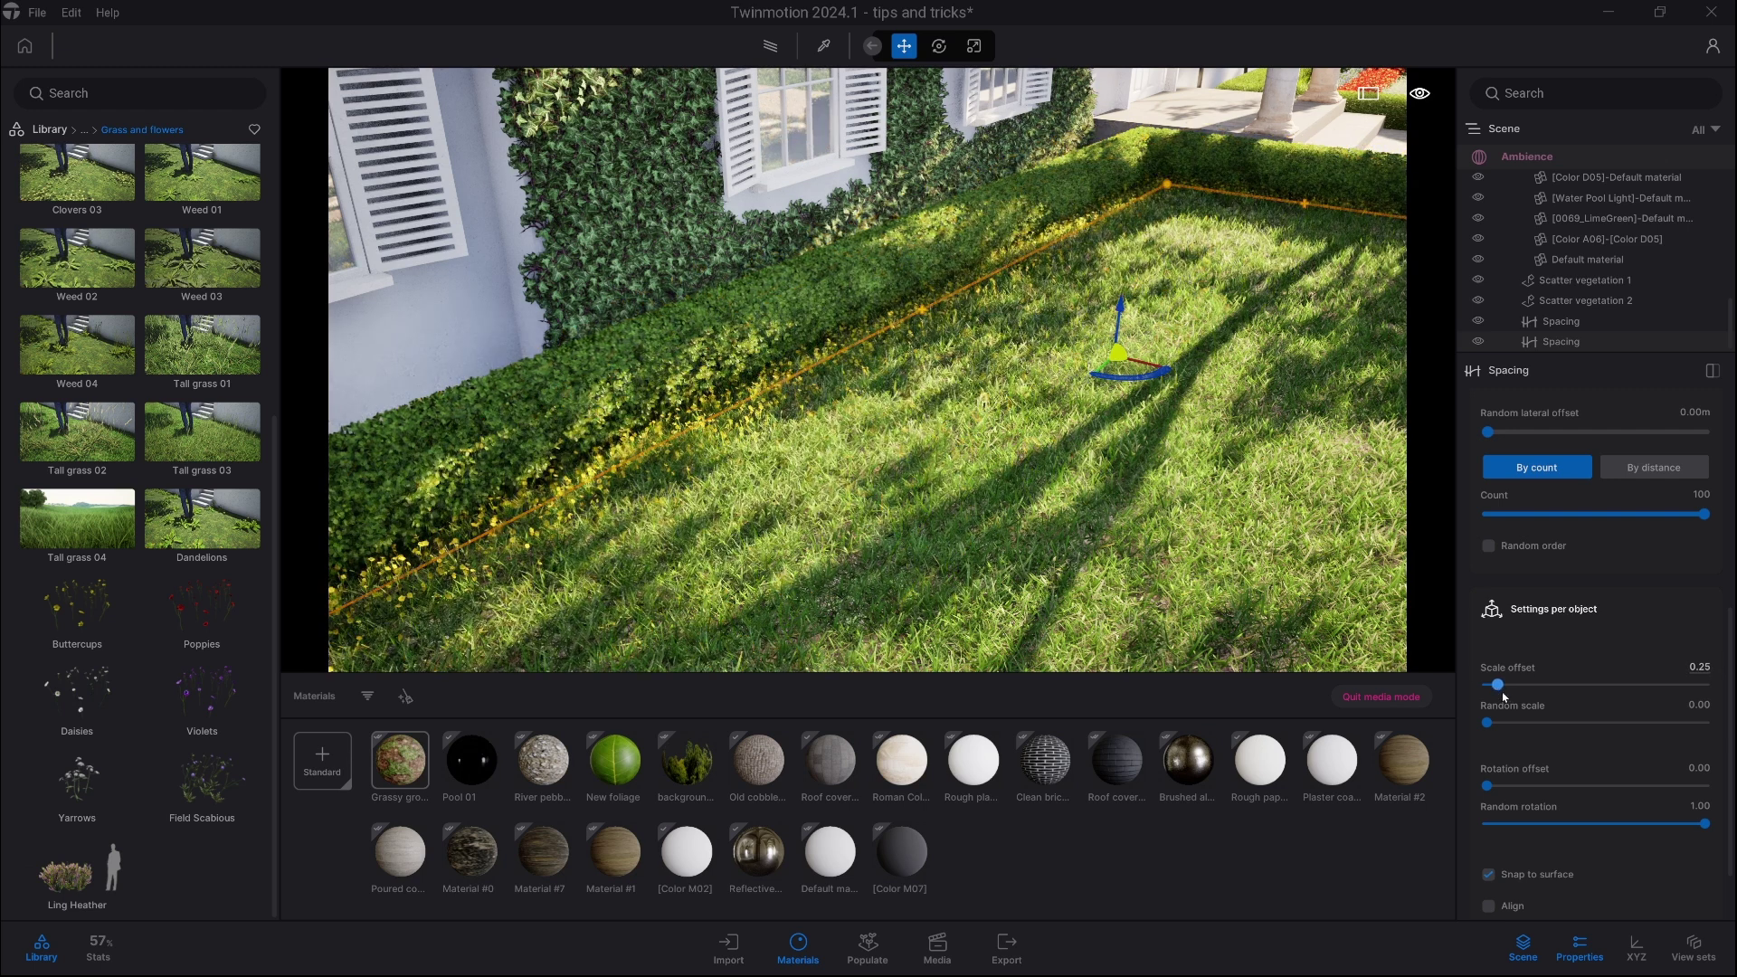
Step: Set the Buttercups spacing's count to 500, deselect the path and view the flower row from across the lawn
key("w")
key("a")
key("d")
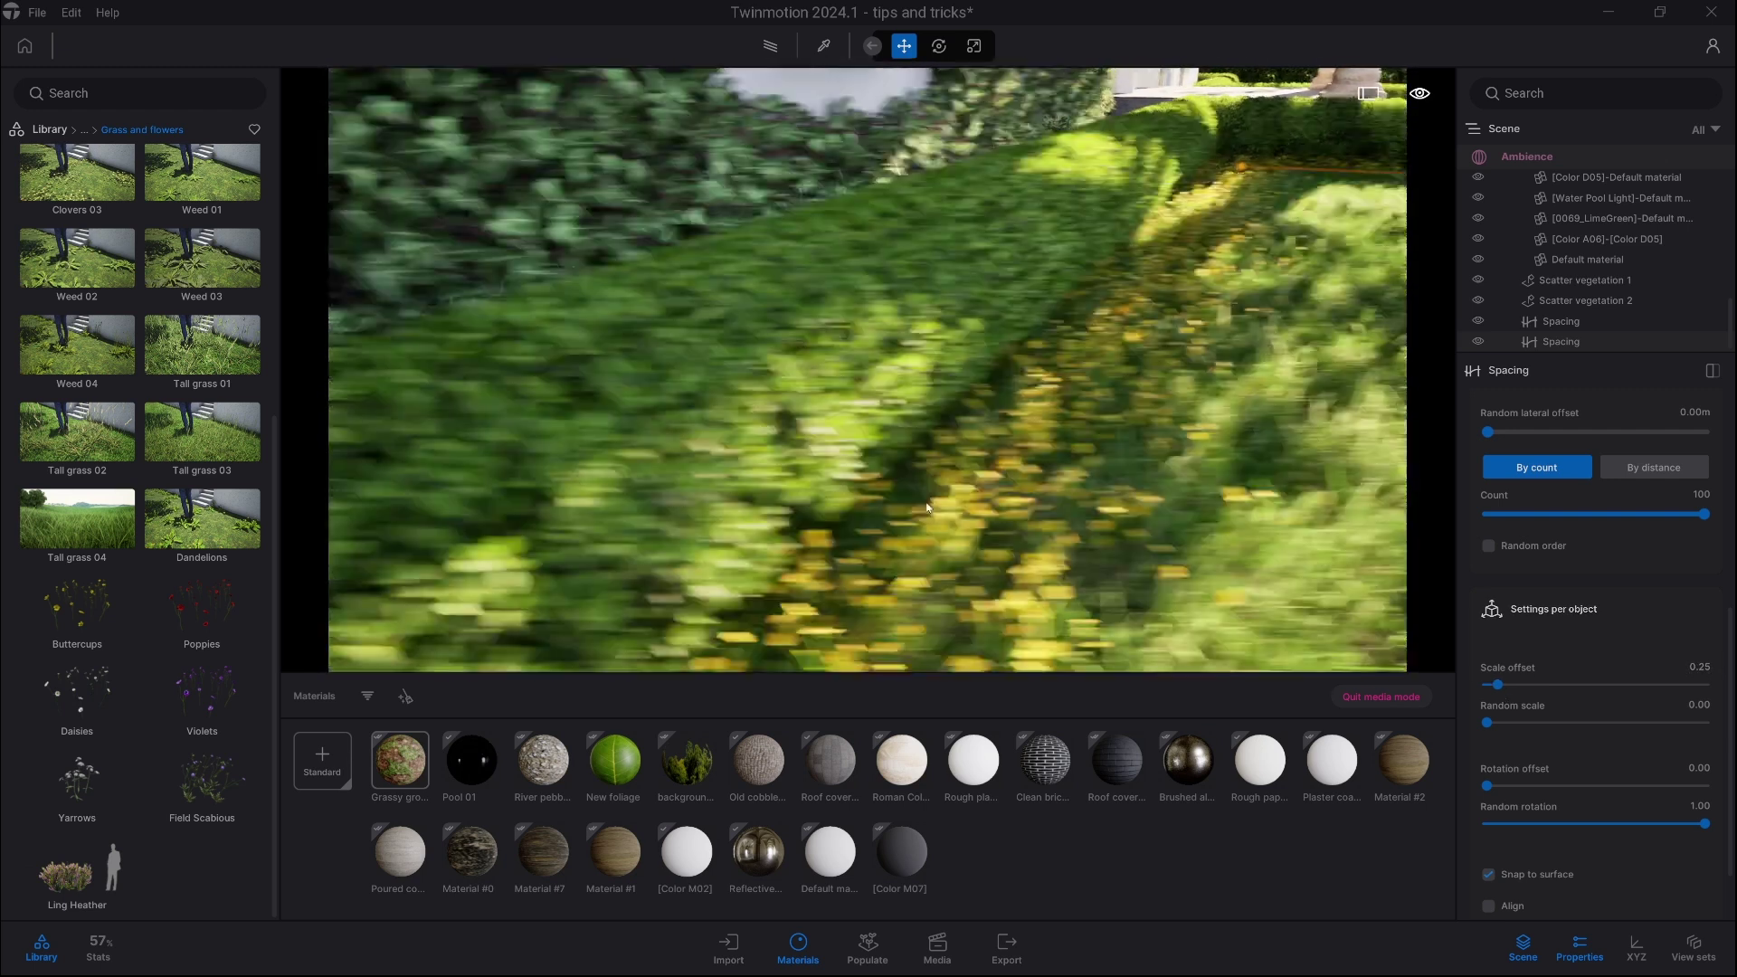
key("s")
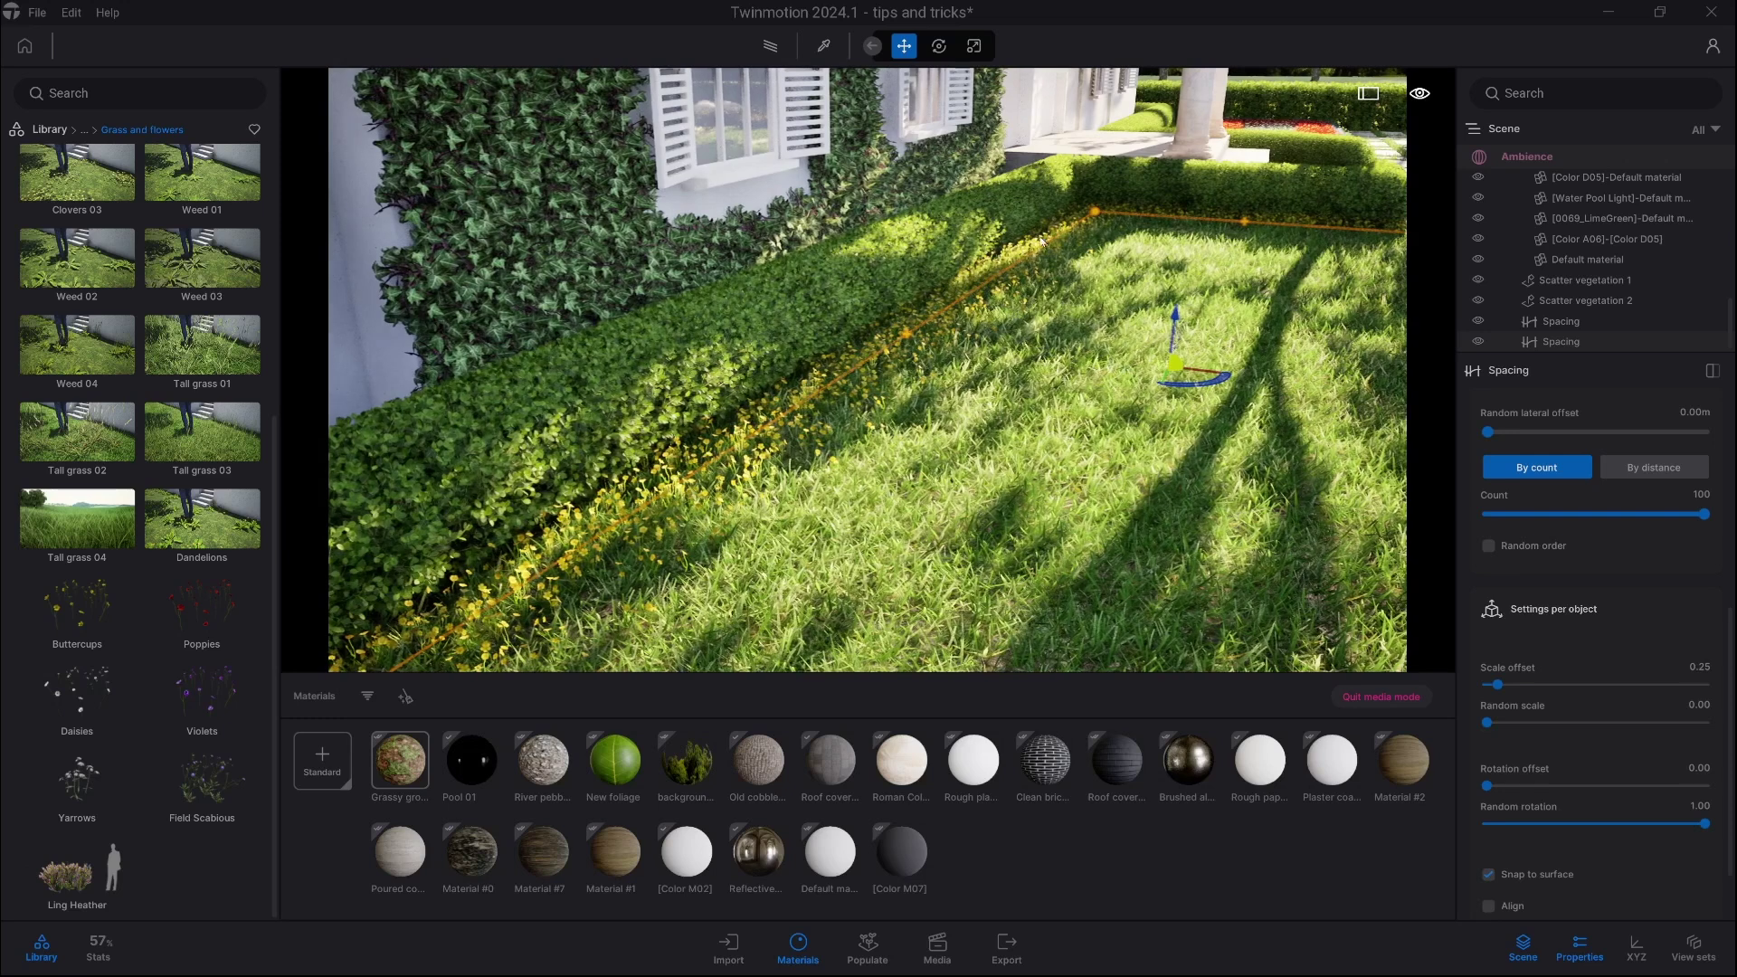
scroll(1619, 687, "up", 2)
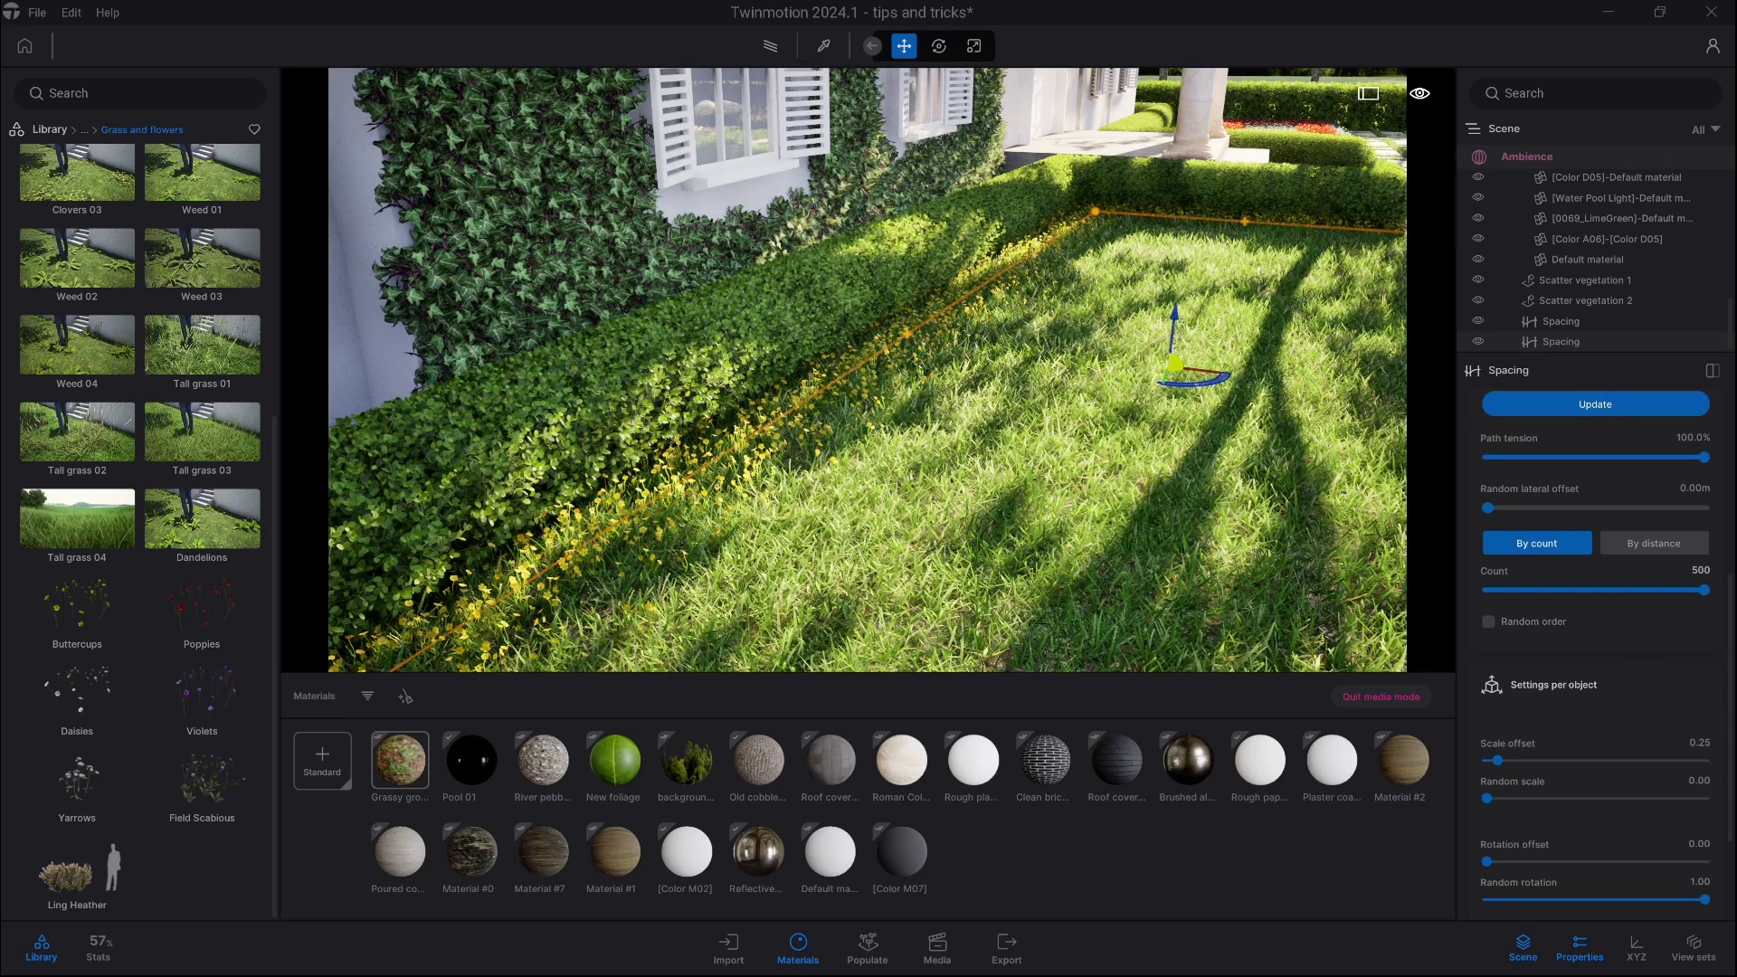
key("Return")
key("Escape")
mouse_move(1182, 425)
right_mouse_down()
mouse_move(1293, 407)
mouse_move(1076, 418)
mouse_move(1208, 414)
right_mouse_up()
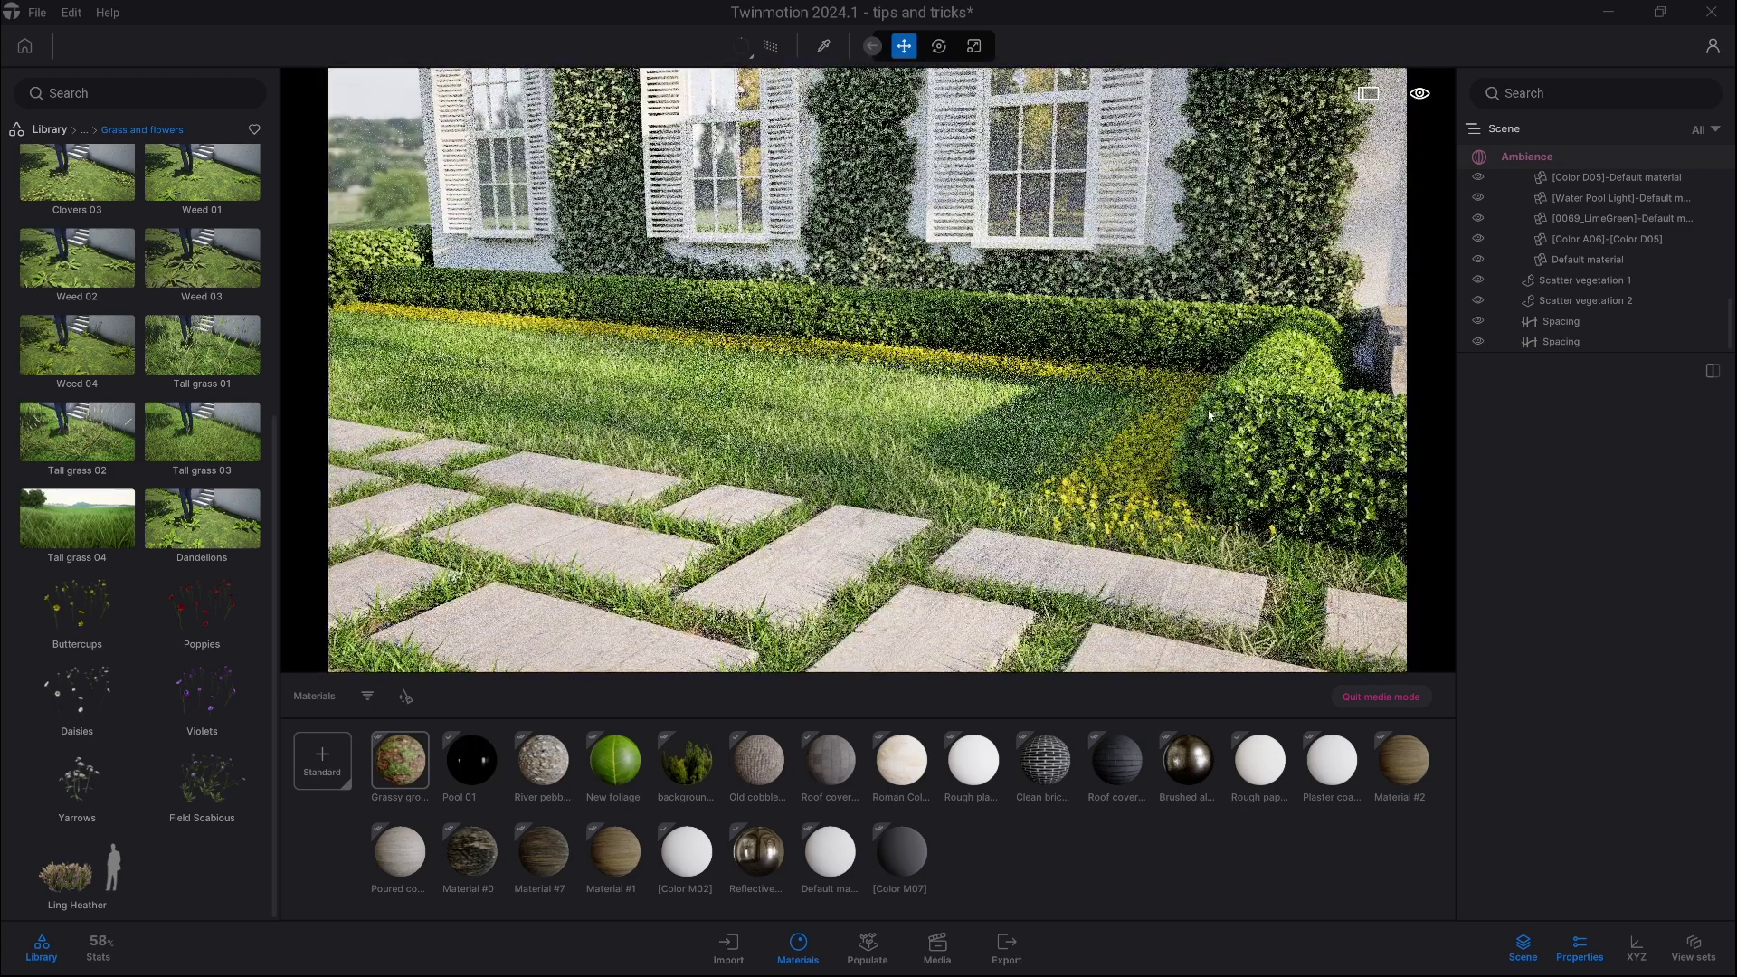